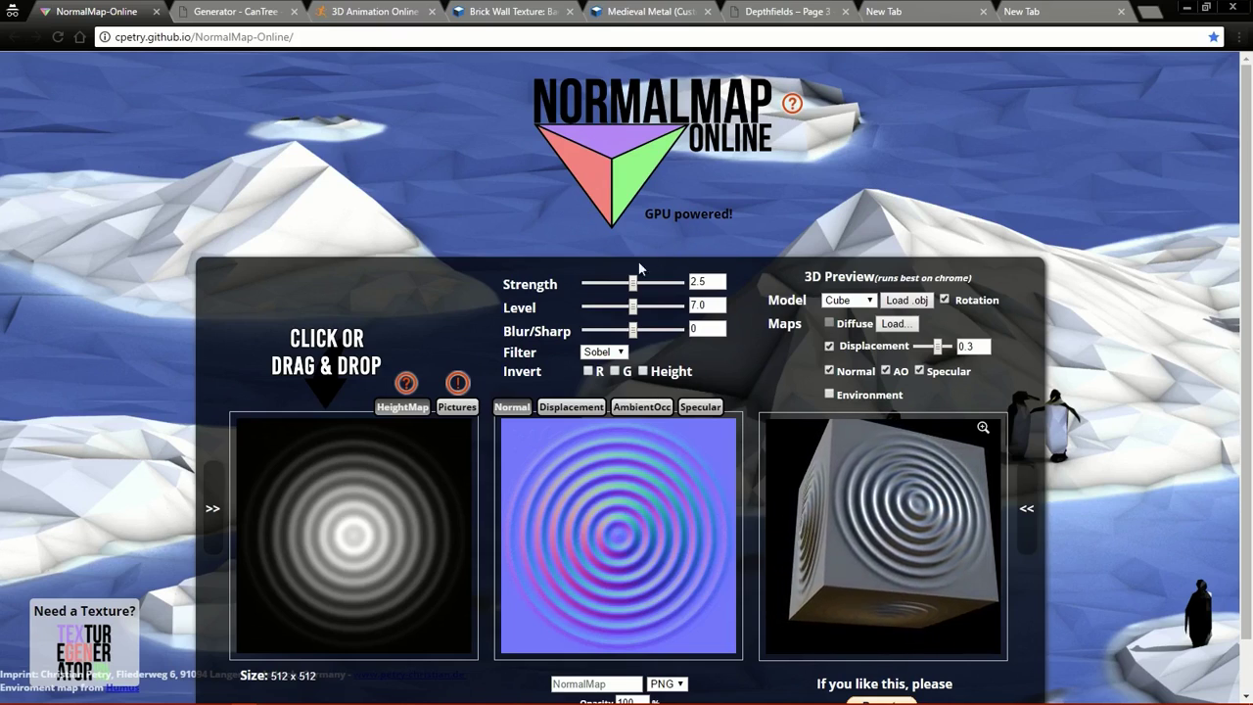
- Preview the ring's displacement, ambient occlusion and specular maps, then return to its normal map
left_click(567, 412)
left_click(646, 408)
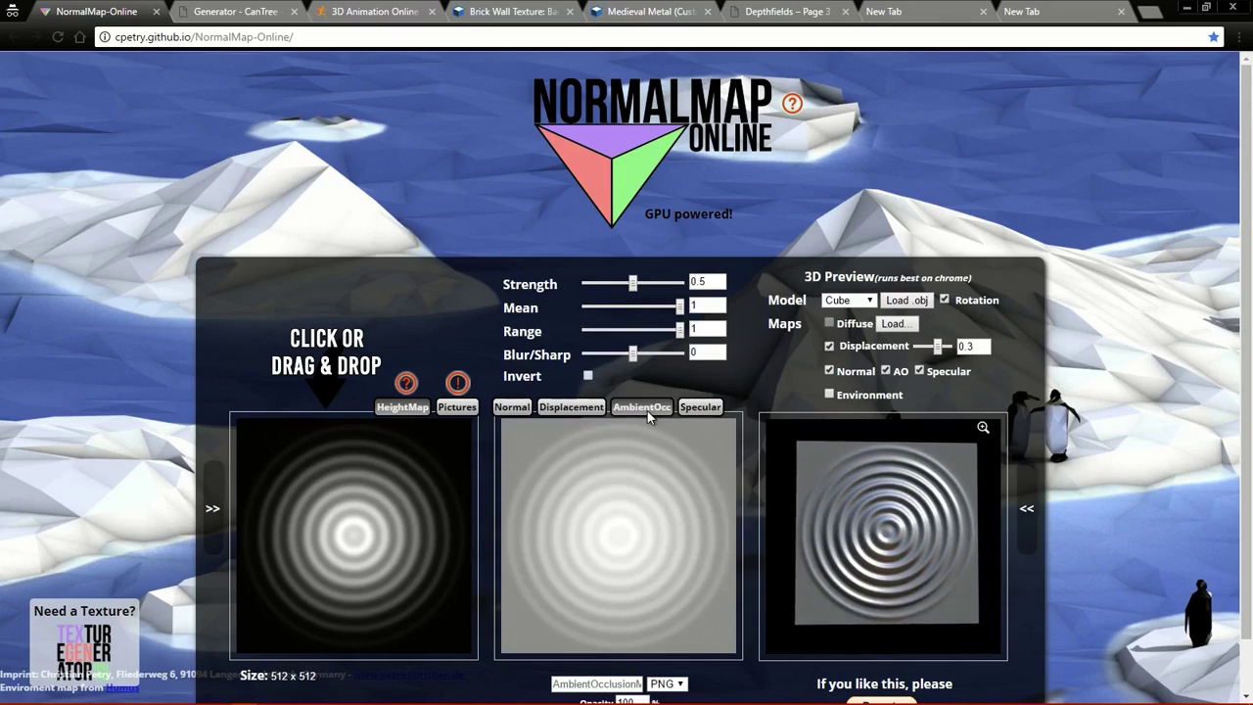
left_click(702, 409)
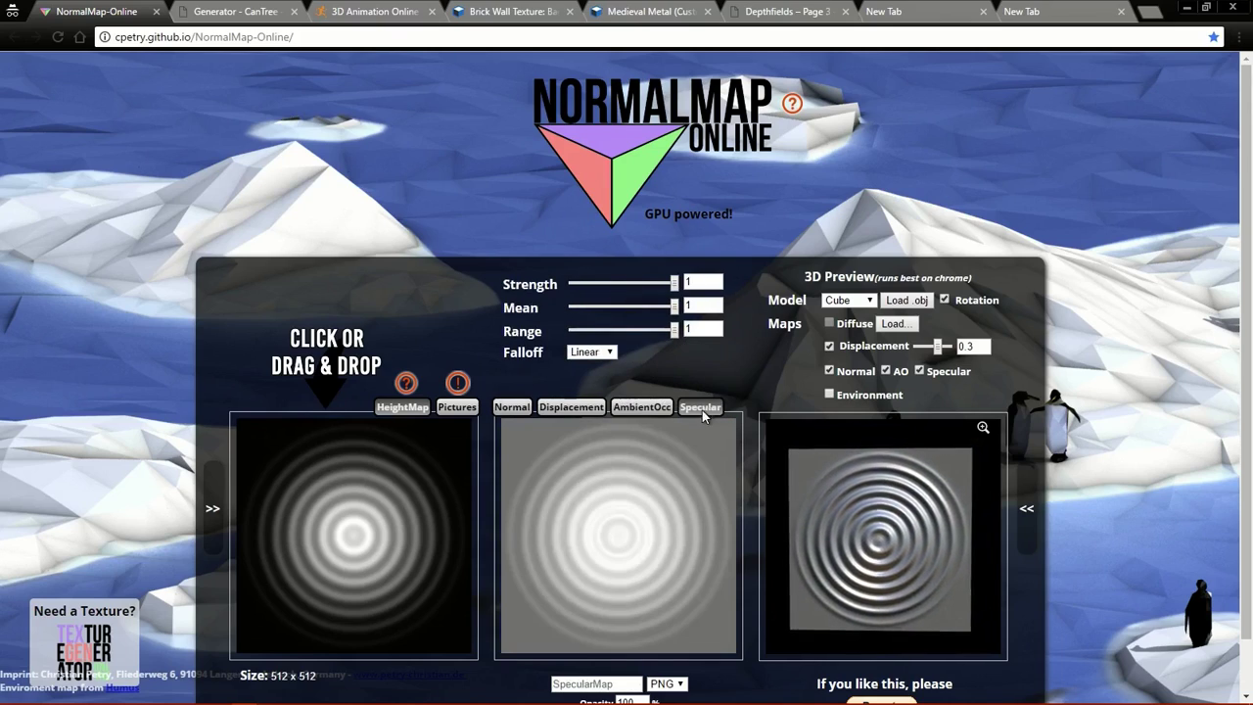
left_click(509, 408)
scroll(566, 384, "down", 1)
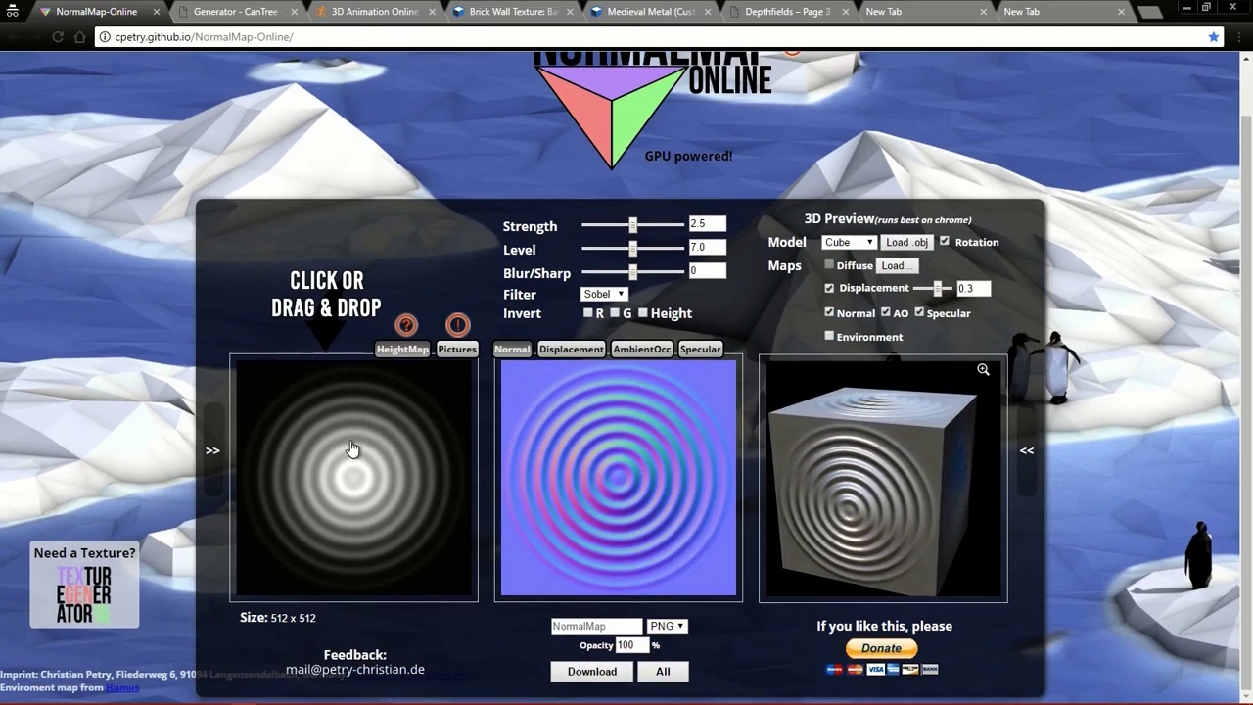
- Load the brick texture file as the height map
left_click(460, 453)
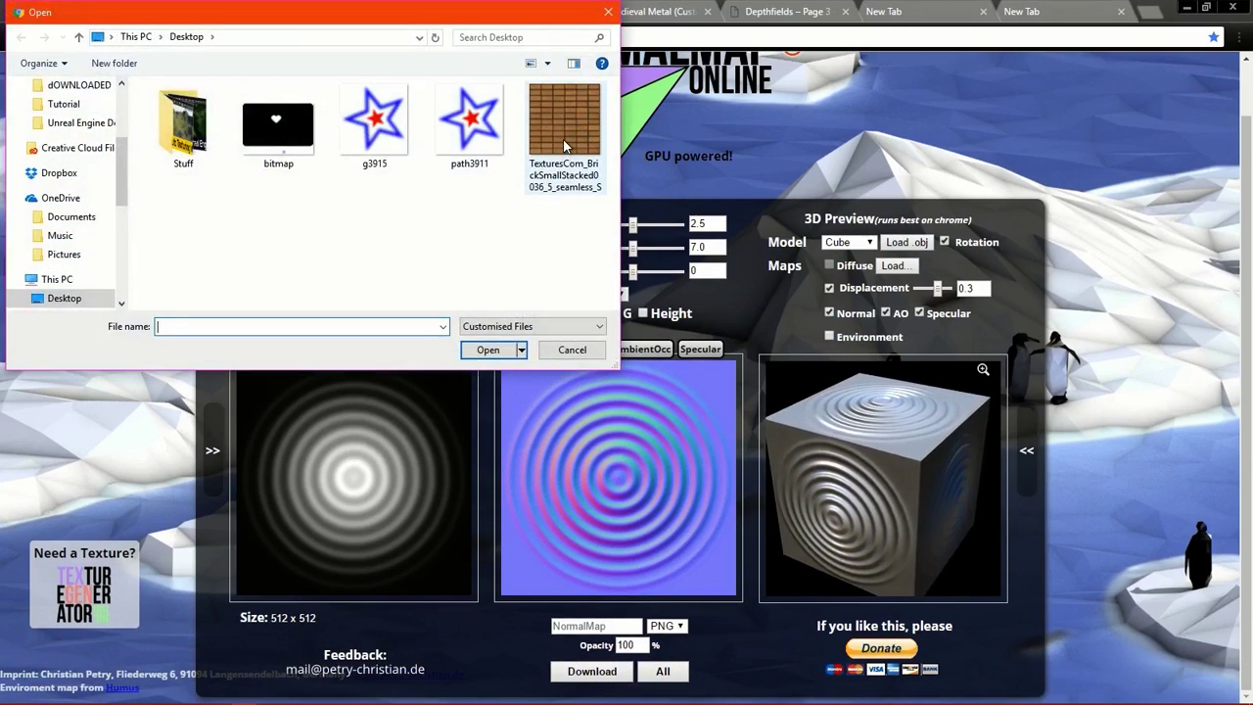
left_click(563, 139)
left_click(489, 350)
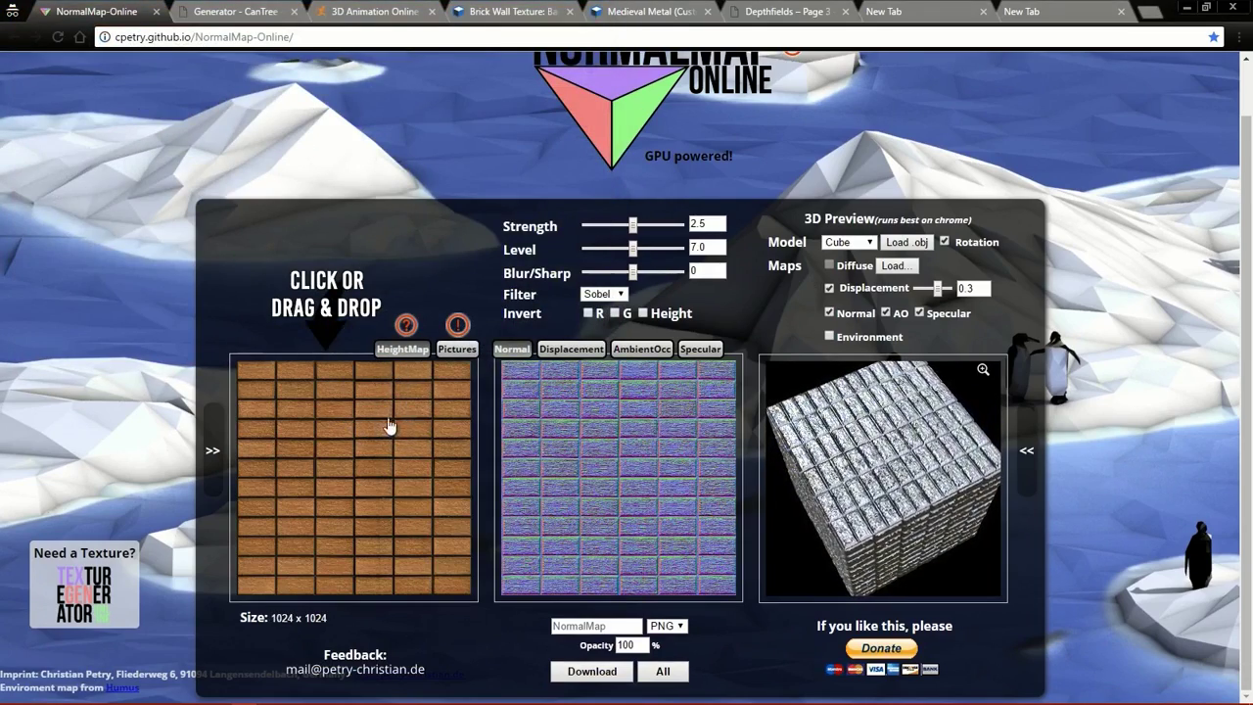
- Load the same brick texture as the diffuse map for the 3D preview
left_click(912, 271)
left_click(575, 157)
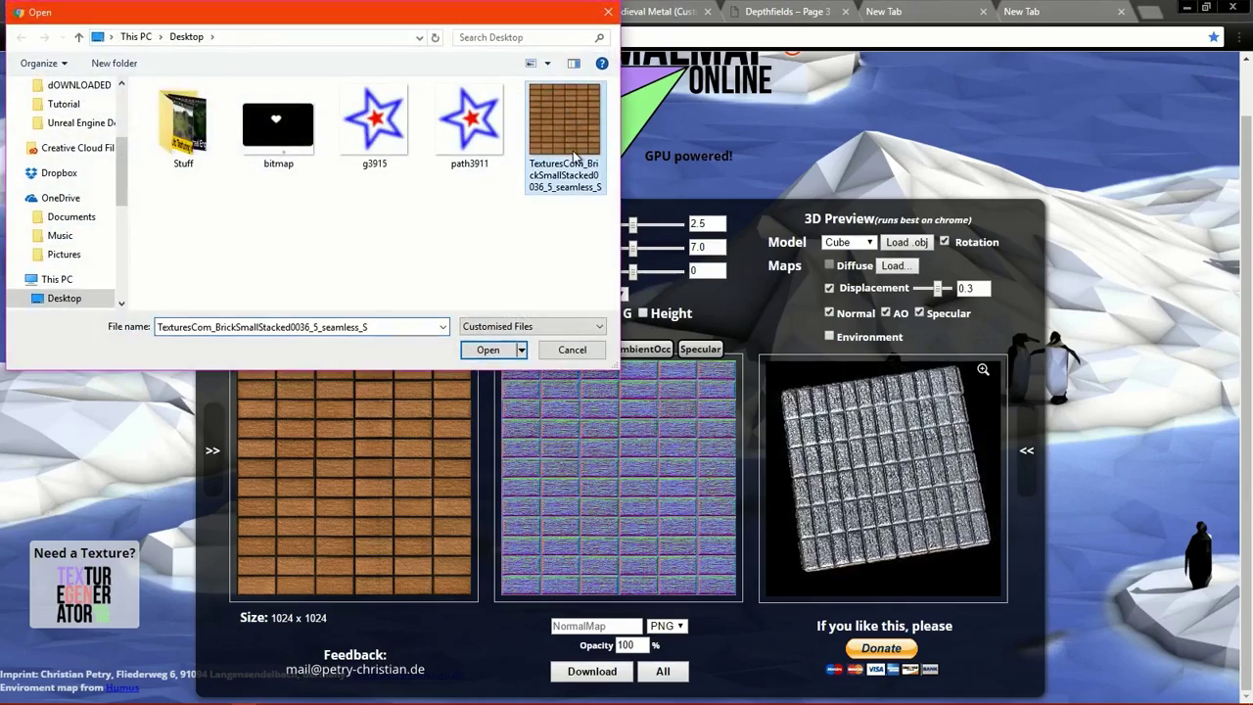
left_click(488, 350)
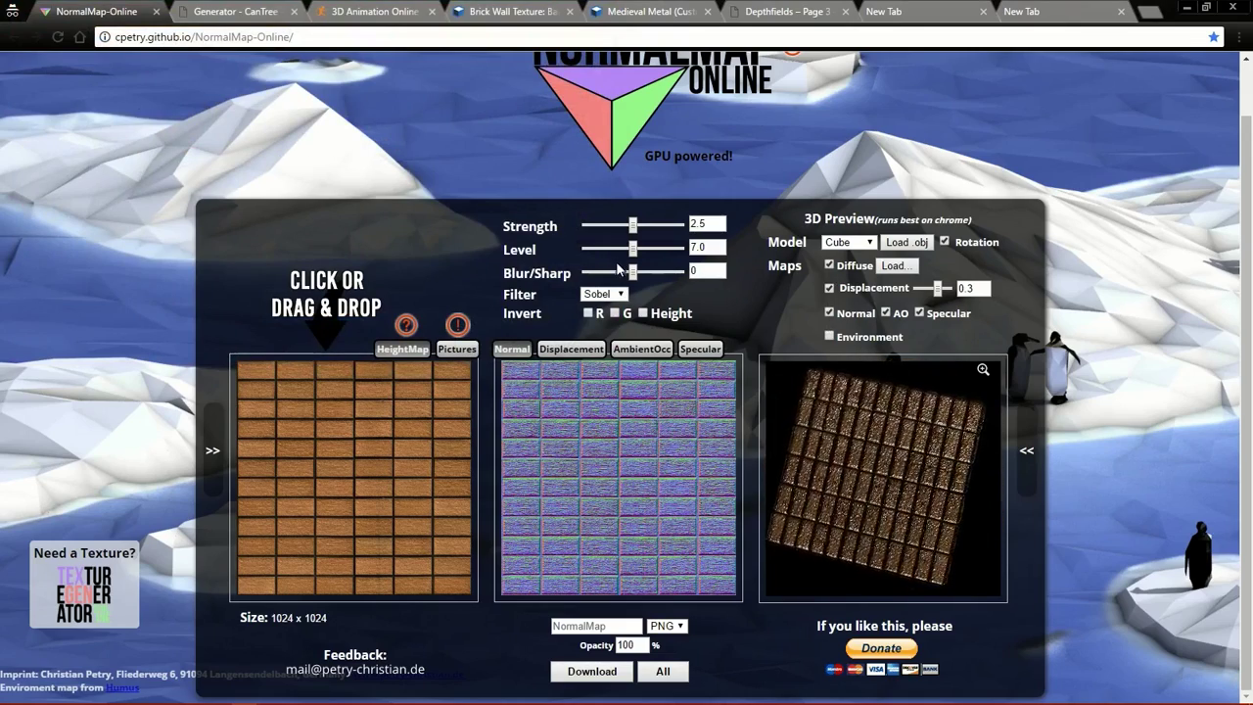
- Set Blur/Sharp -9, Level 6.3 and Strength 0.96, and preview the bricks on a plane
left_click_drag(632, 271, 611, 248)
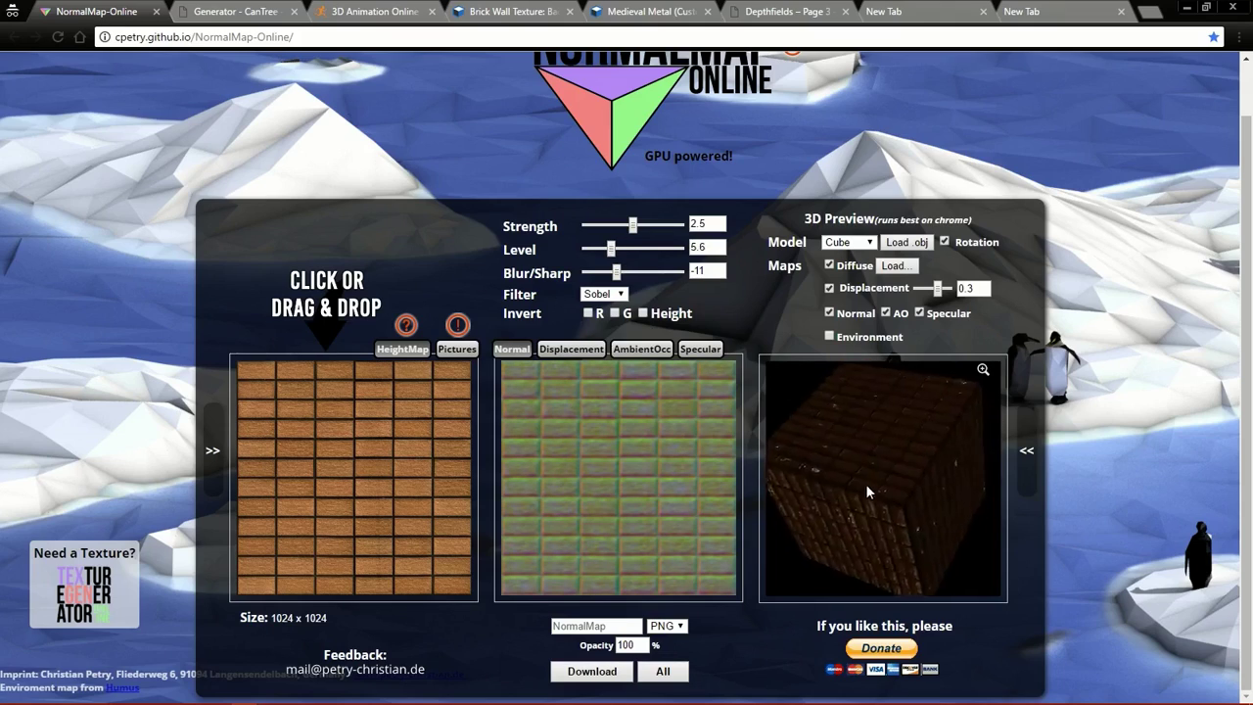
mouse_move(610, 253)
left_mouse_down()
mouse_move(622, 248)
mouse_move(602, 226)
mouse_move(620, 272)
left_mouse_up()
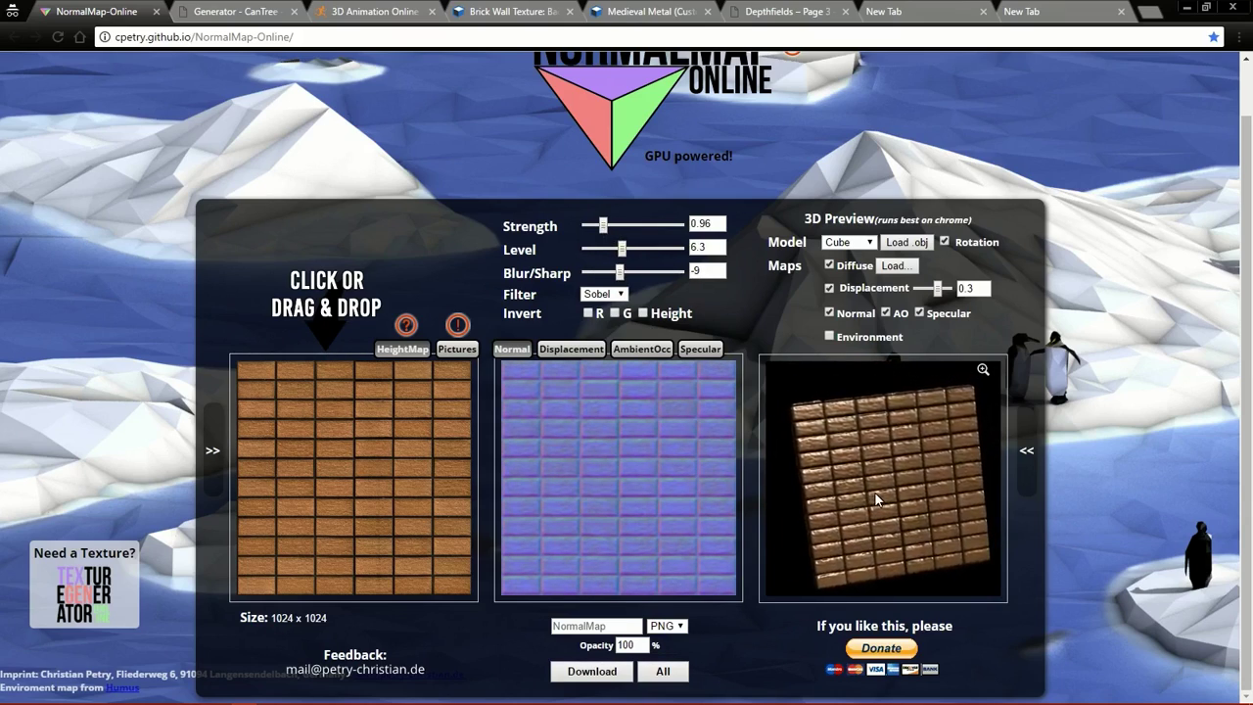
left_click(844, 243)
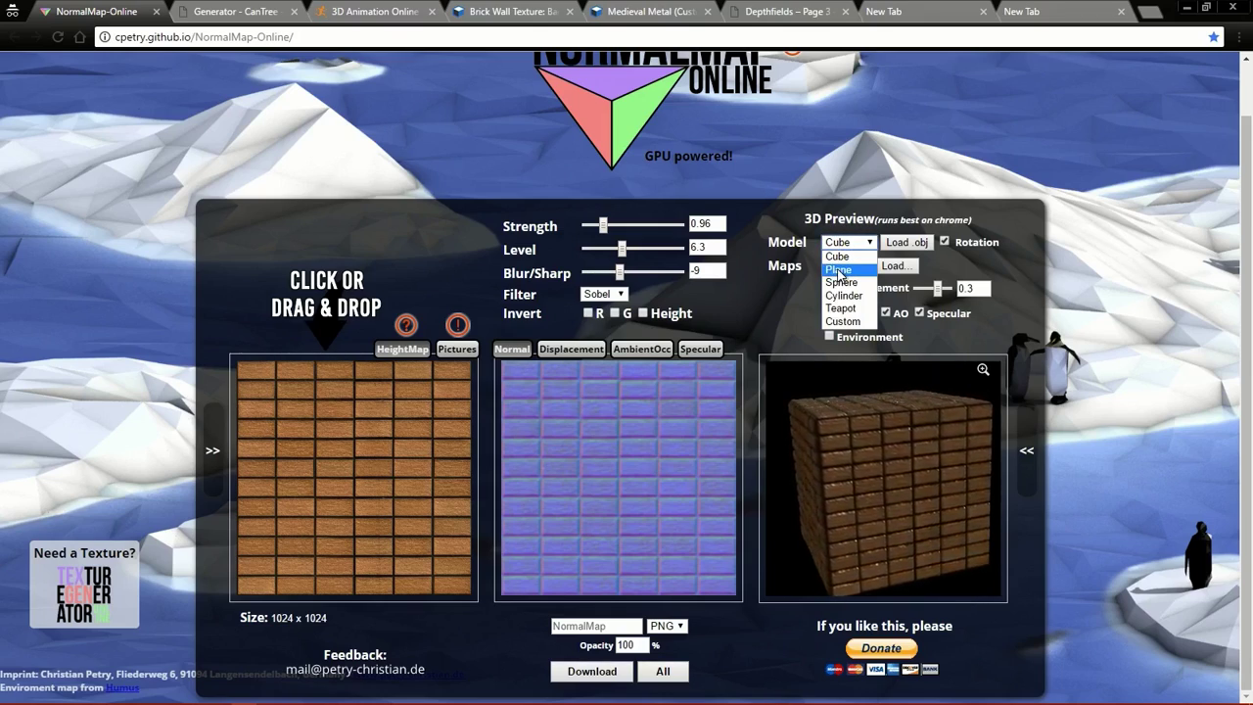
left_click(839, 270)
- Try the sphere and cylinder preview models, then settle back on the cube
left_click(848, 244)
left_click(856, 284)
left_click(859, 245)
left_click(846, 295)
left_click(860, 248)
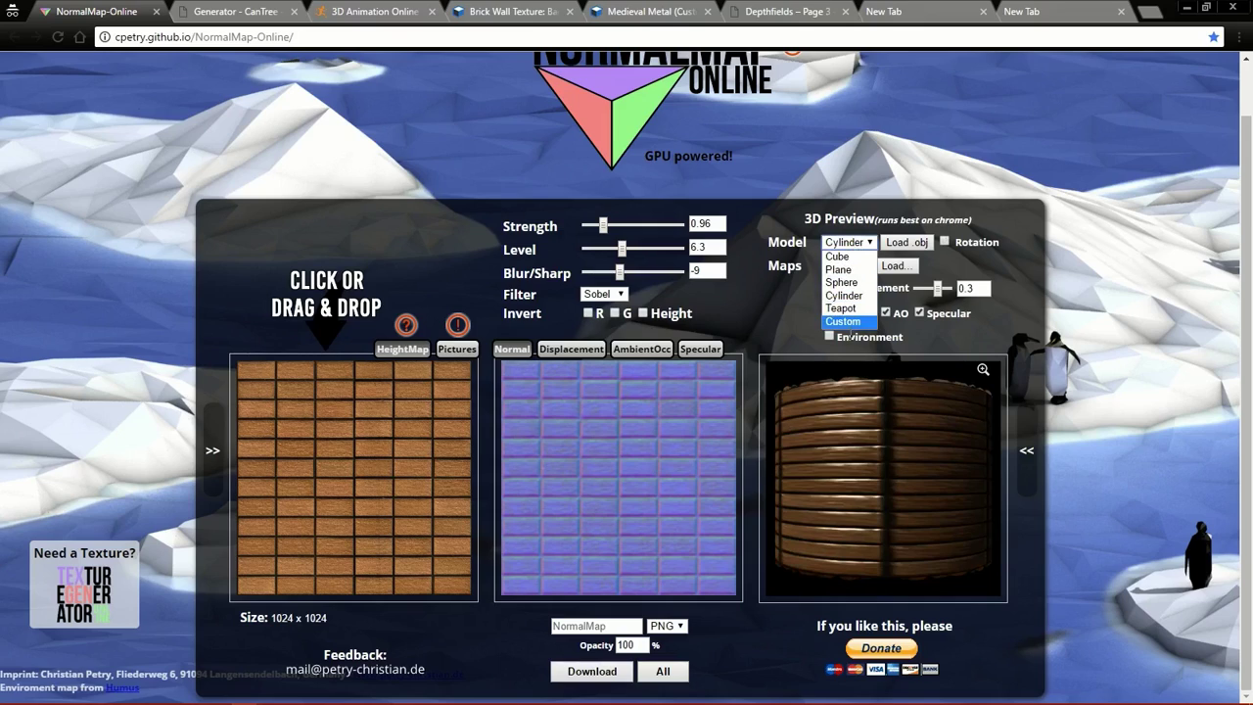
left_click_drag(827, 436, 902, 466)
left_click(857, 251)
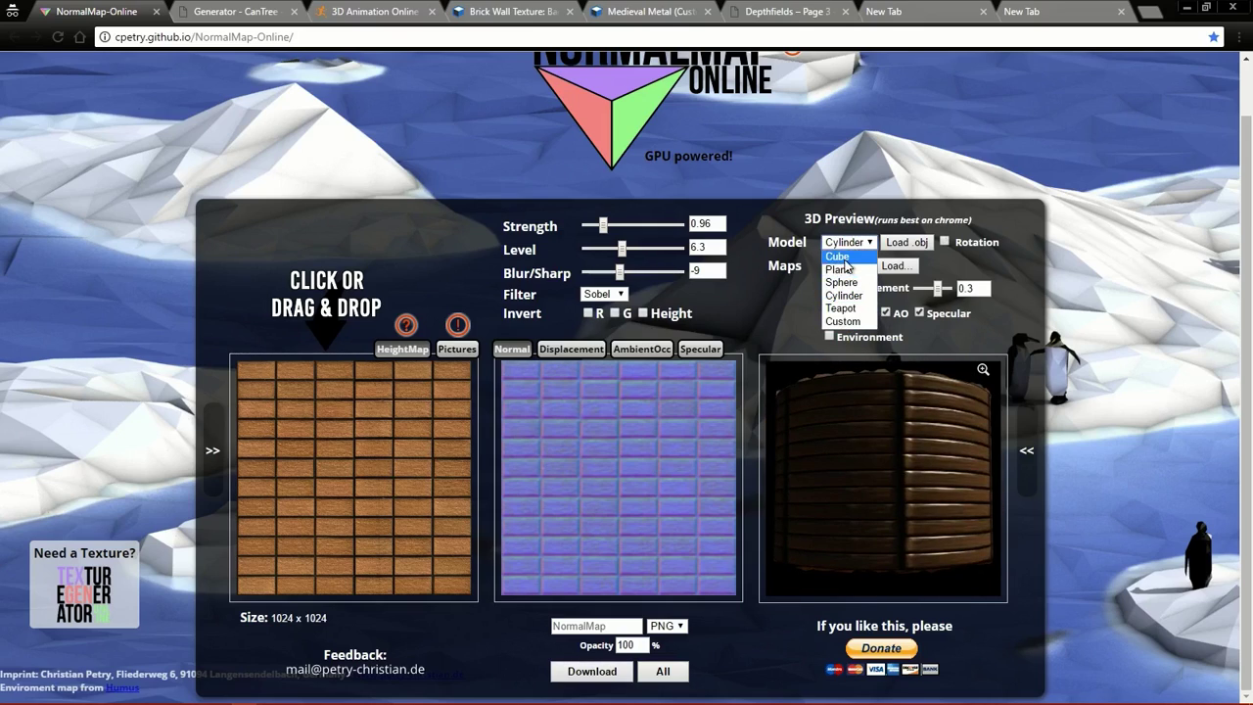
left_click(846, 259)
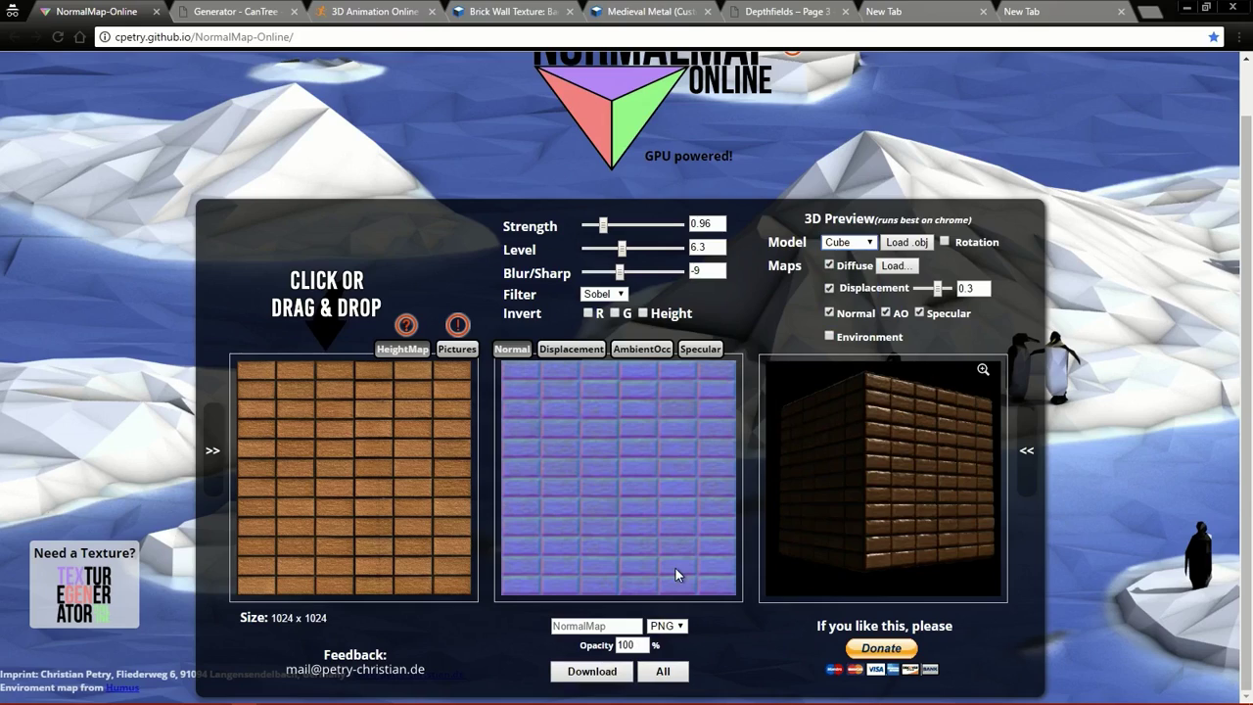
- Step through the brick displacement and AO maps to the specular map, keeping PNG export format
left_click(570, 349)
left_click(642, 348)
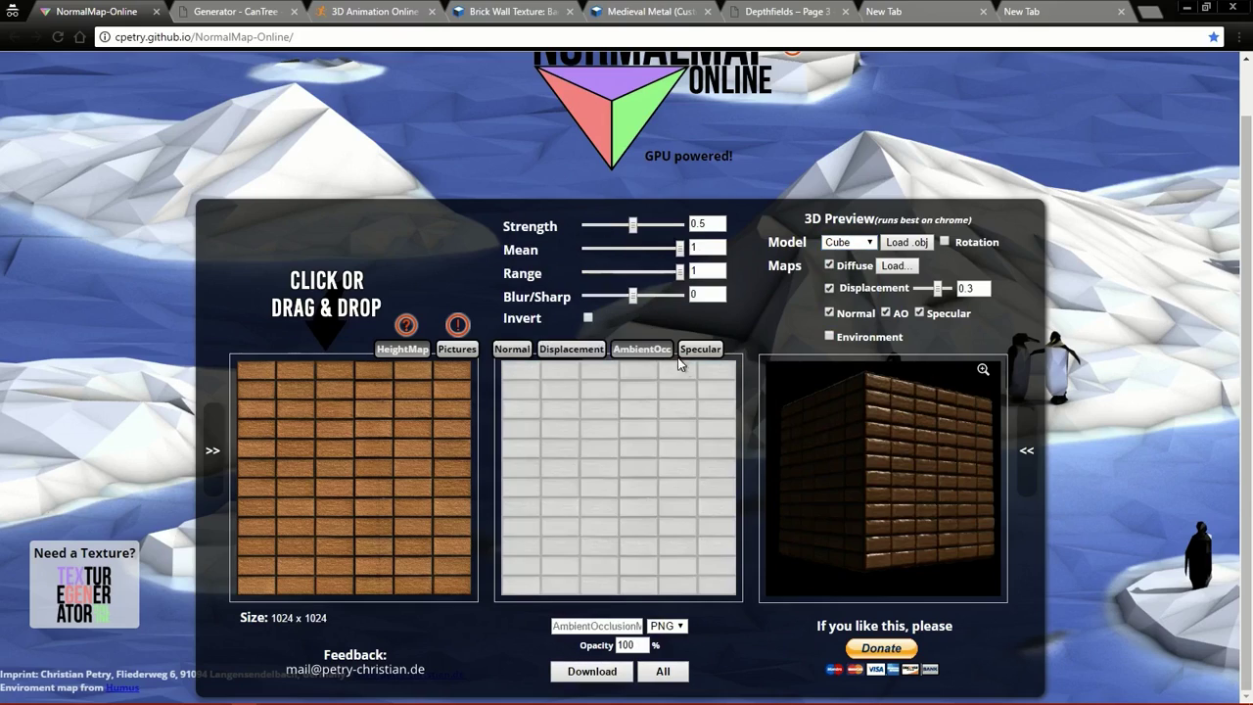
left_click(700, 349)
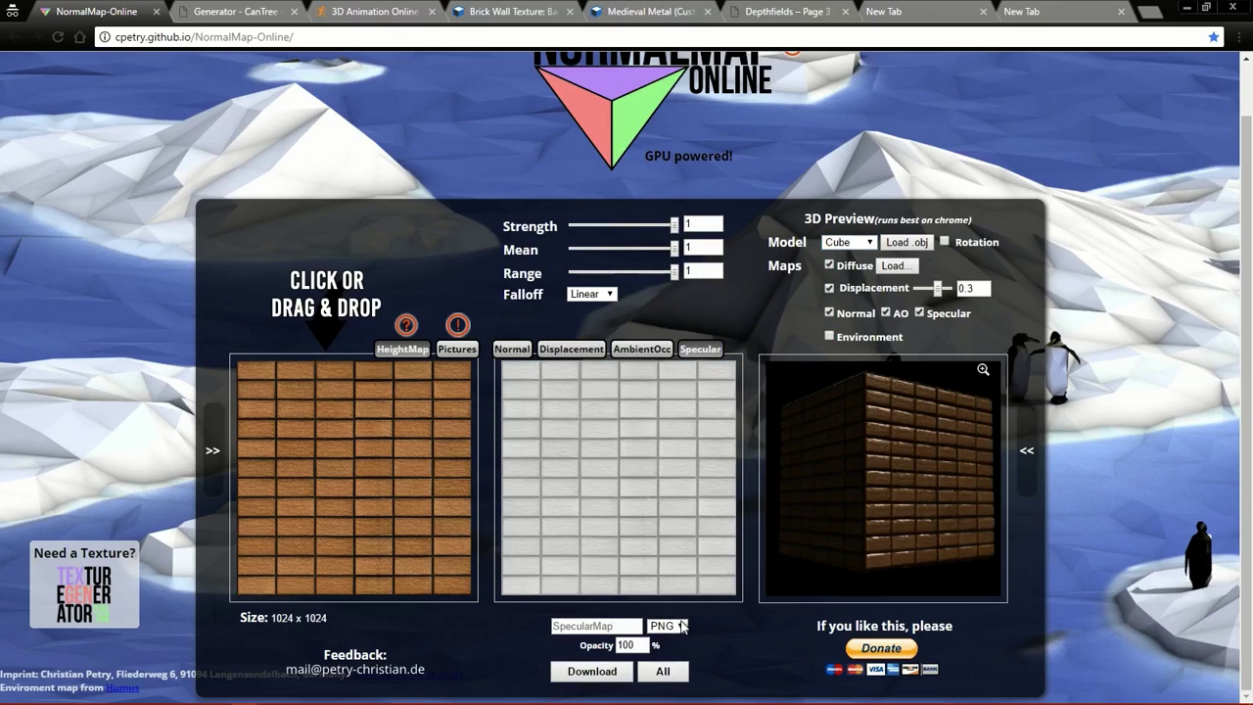
left_click(666, 626)
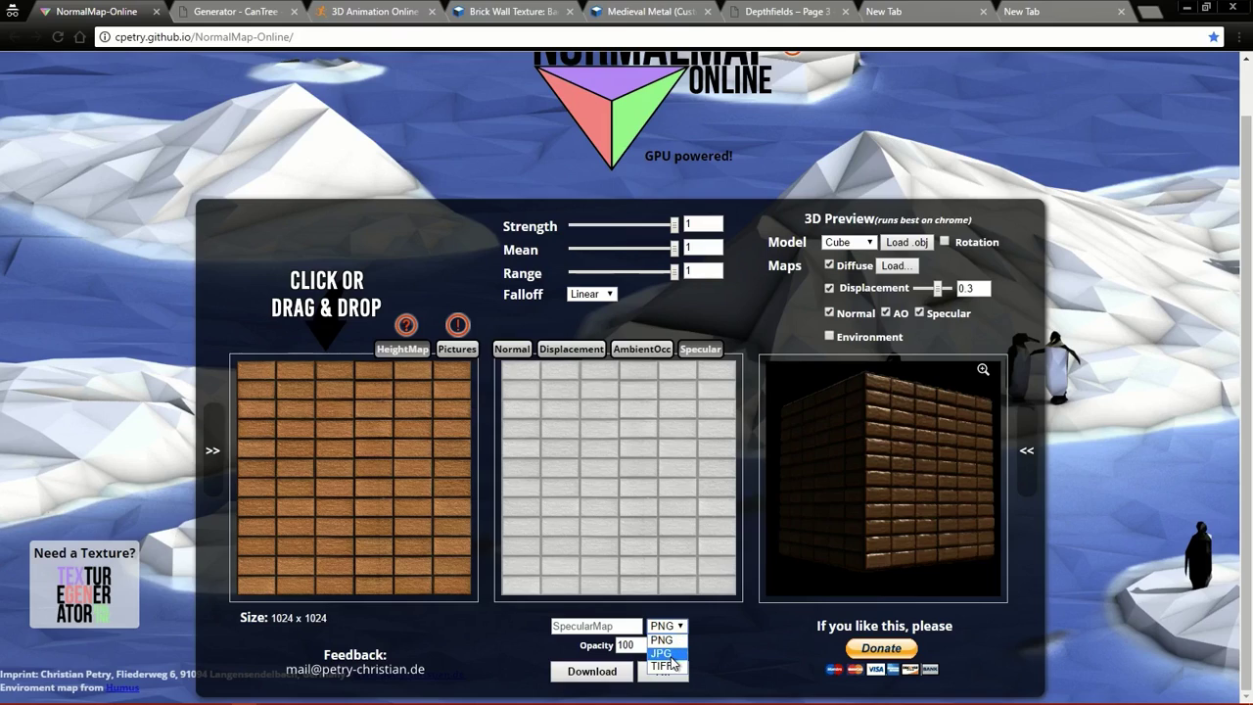
left_click(724, 320)
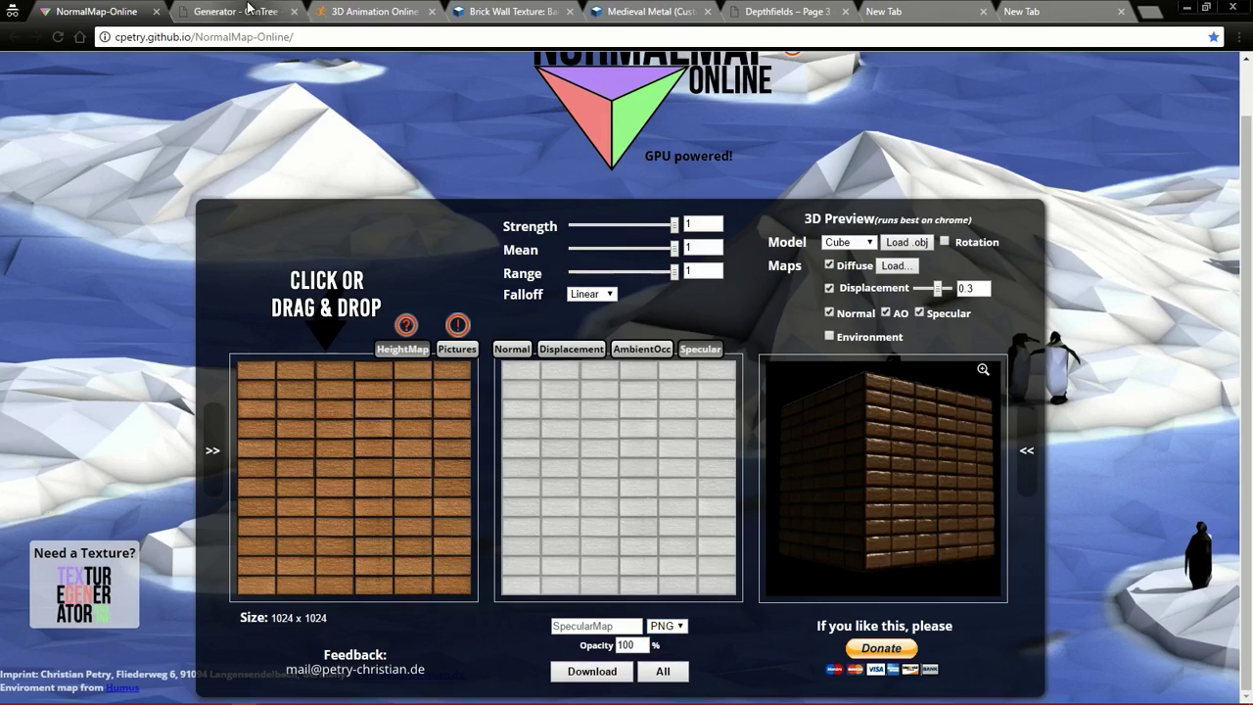
left_click(238, 12)
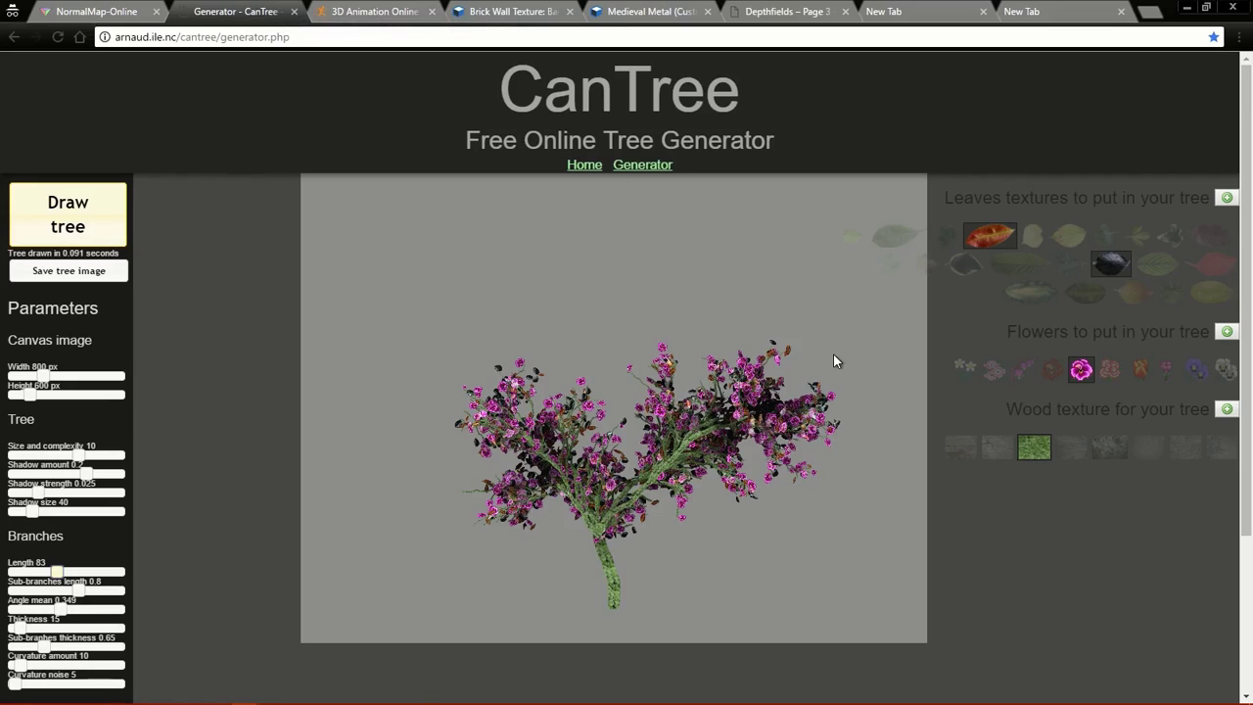
- Pick red, yellow and dark leaves, pink and orange flowers and grey wood, then draw the tree
left_click(910, 232)
left_click(991, 239)
left_click(1023, 266)
left_click(964, 264)
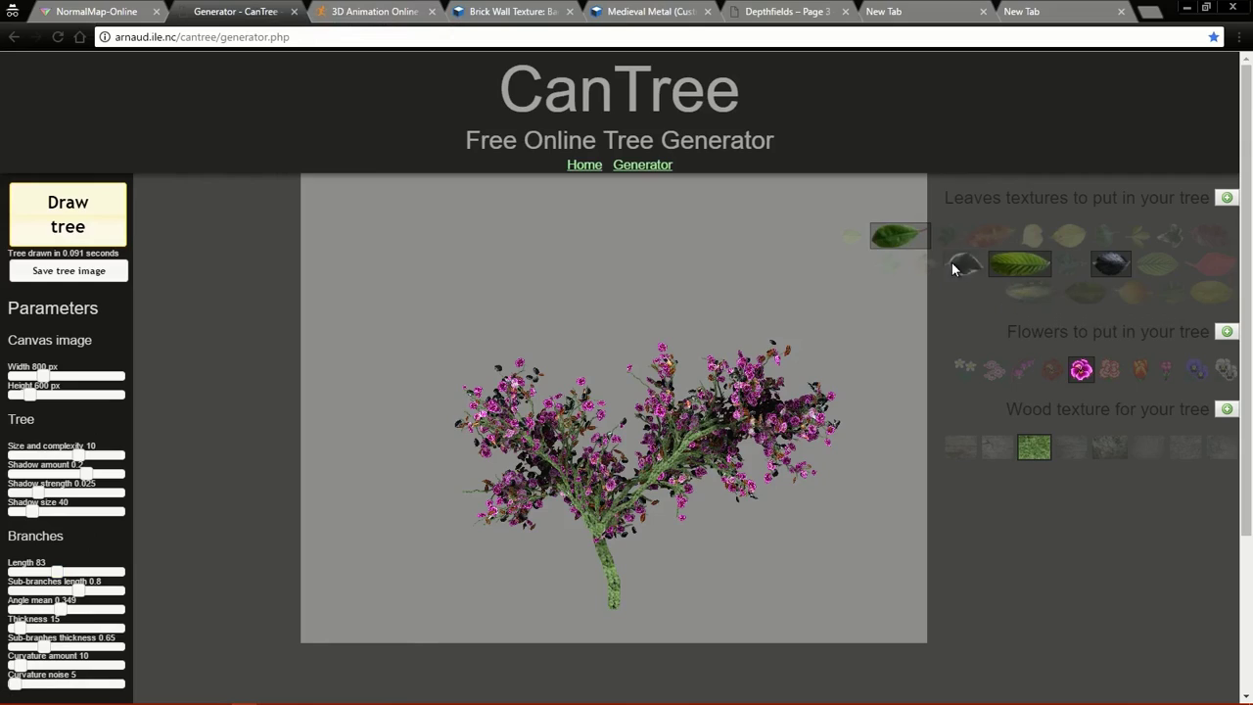
left_click(1023, 367)
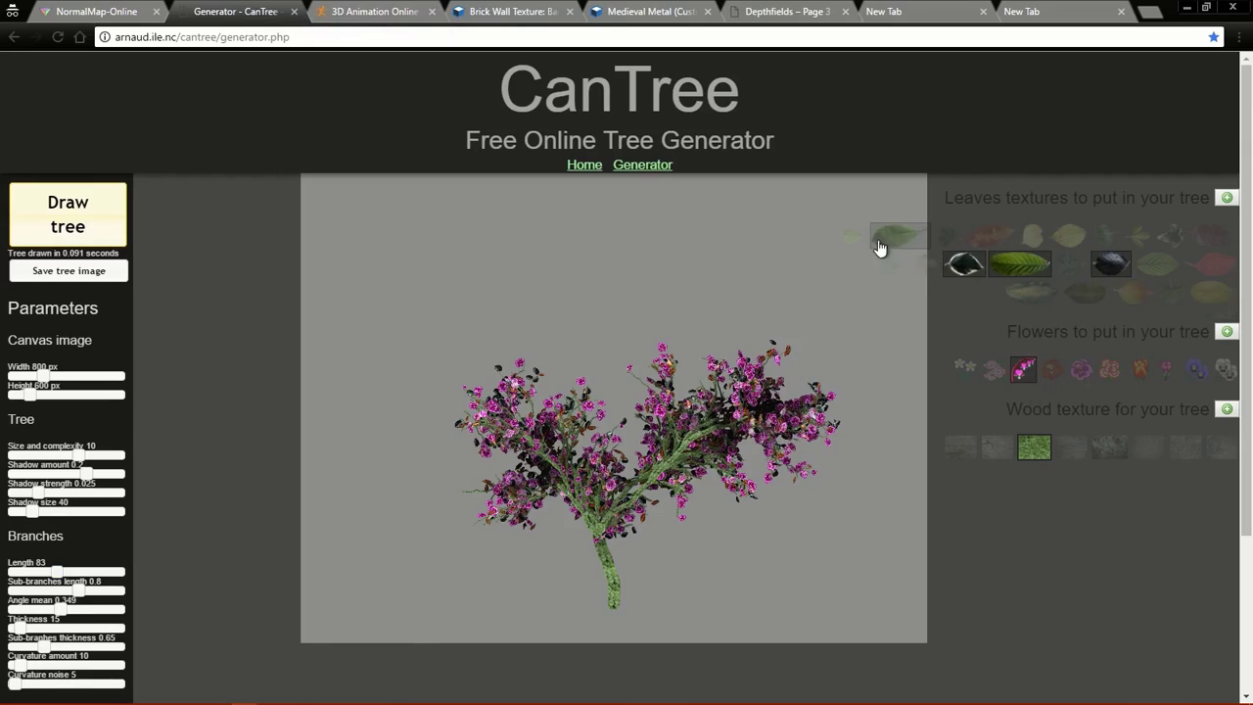
left_click(1067, 236)
left_click(1020, 260)
left_click(988, 245)
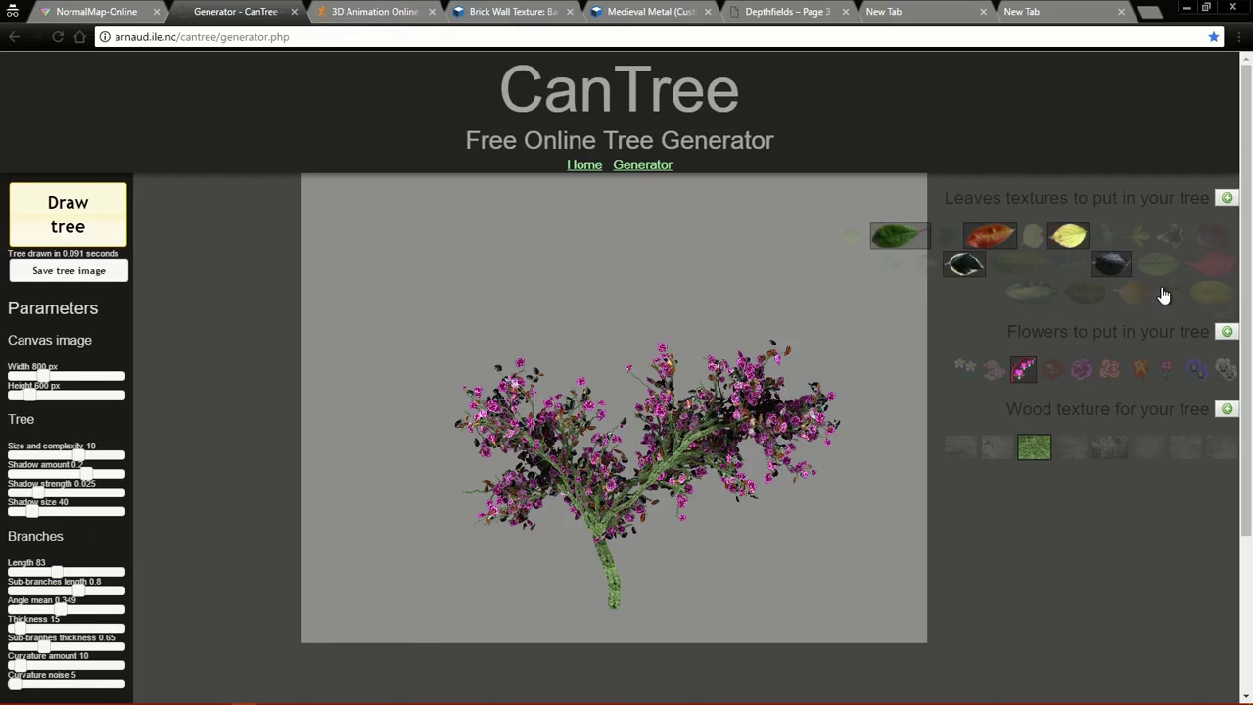
left_click(1140, 369)
left_click(1151, 451)
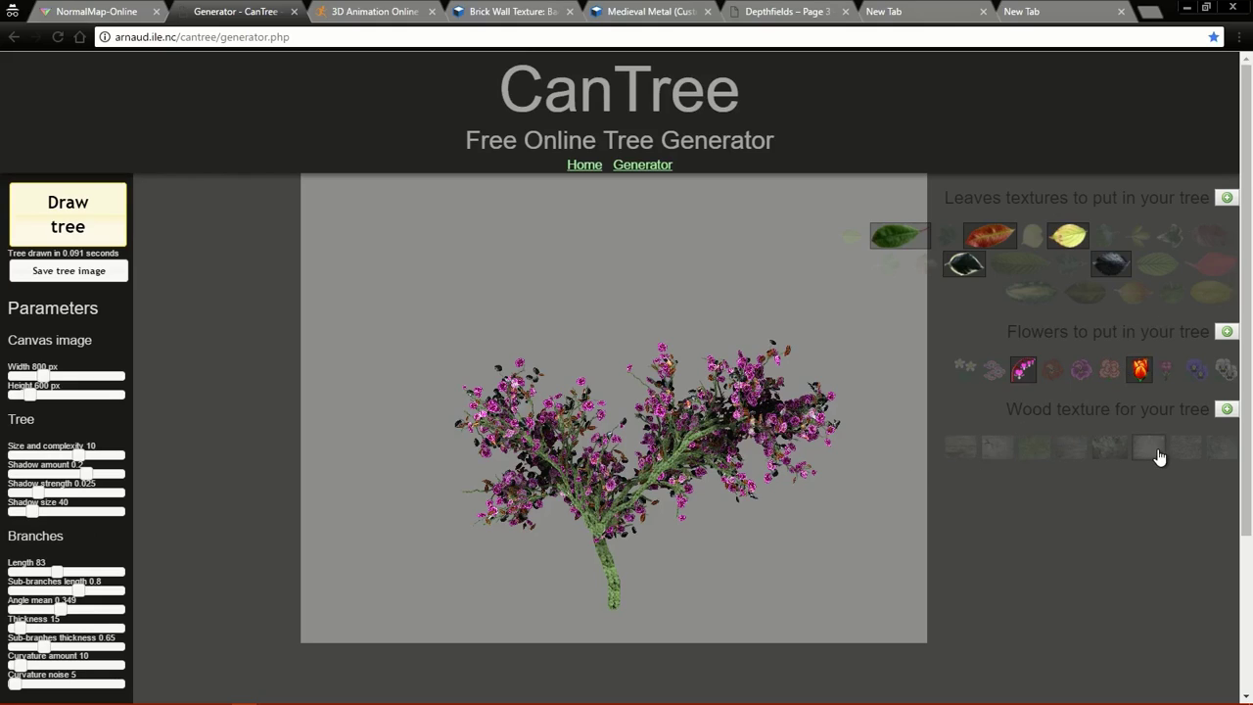
left_click(85, 216)
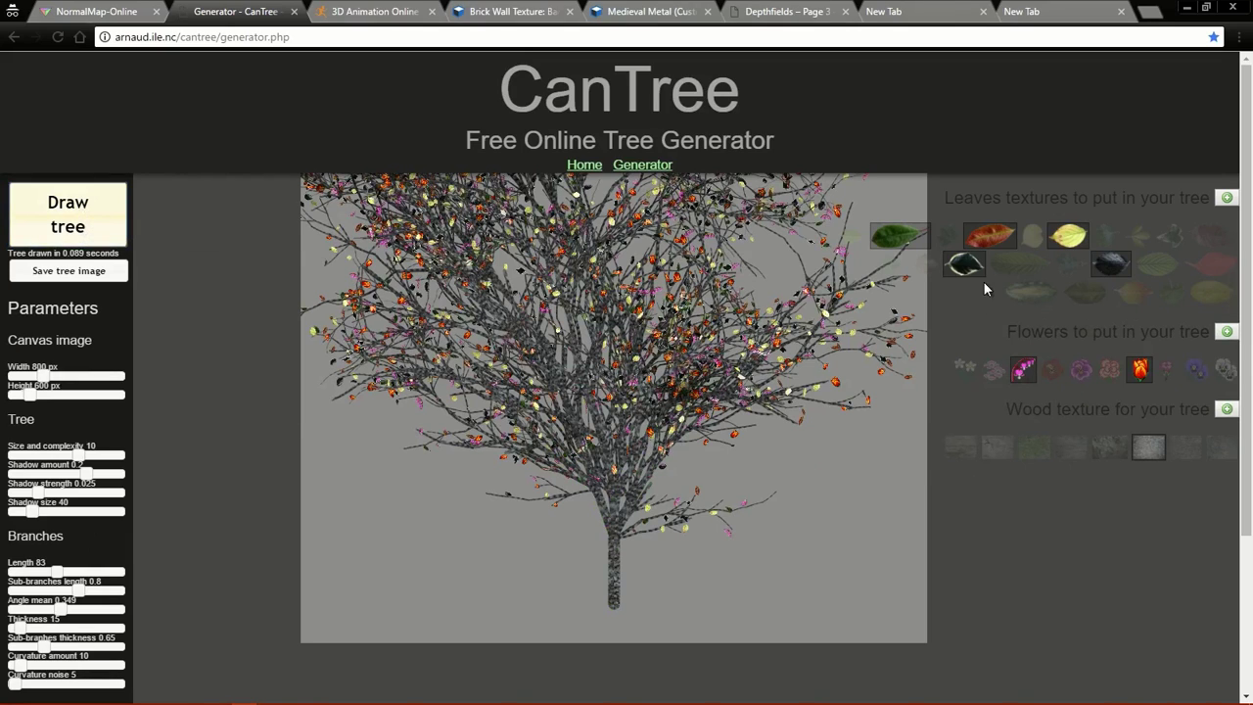
- Scroll through CanTree's tree parameters to review them
scroll(61, 431, "down", 2)
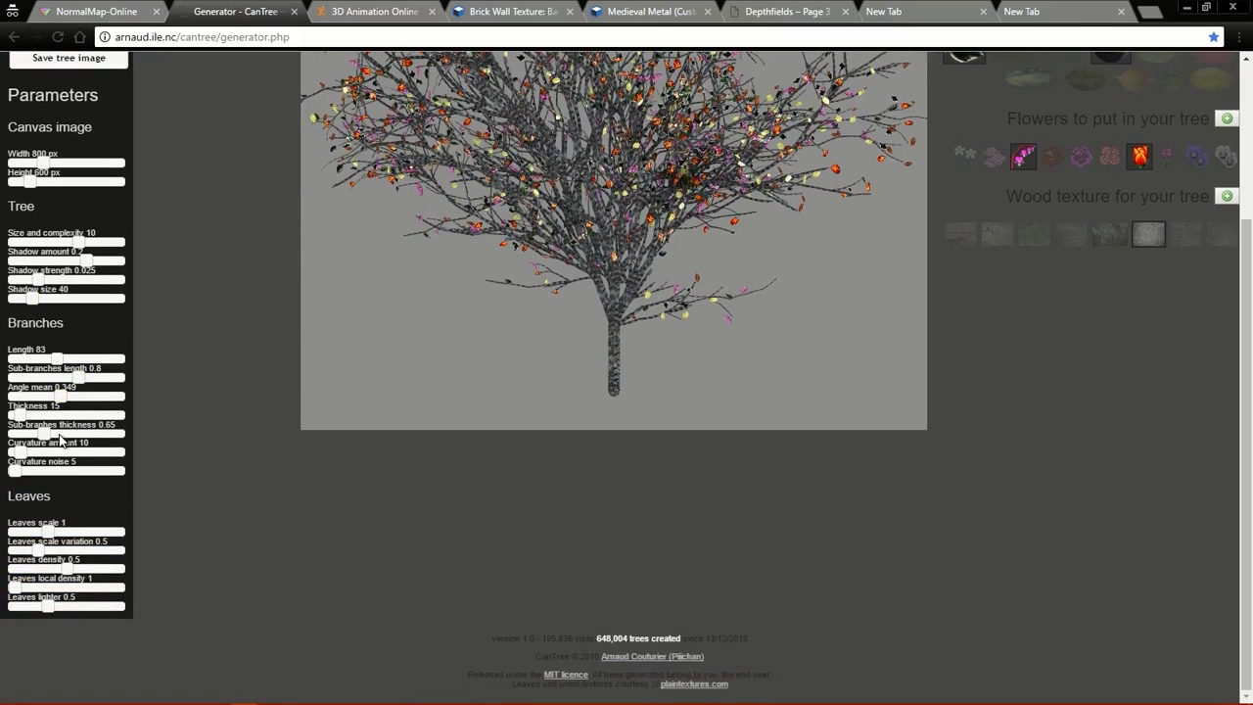
scroll(61, 428, "up", 2)
scroll(62, 409, "down", 3)
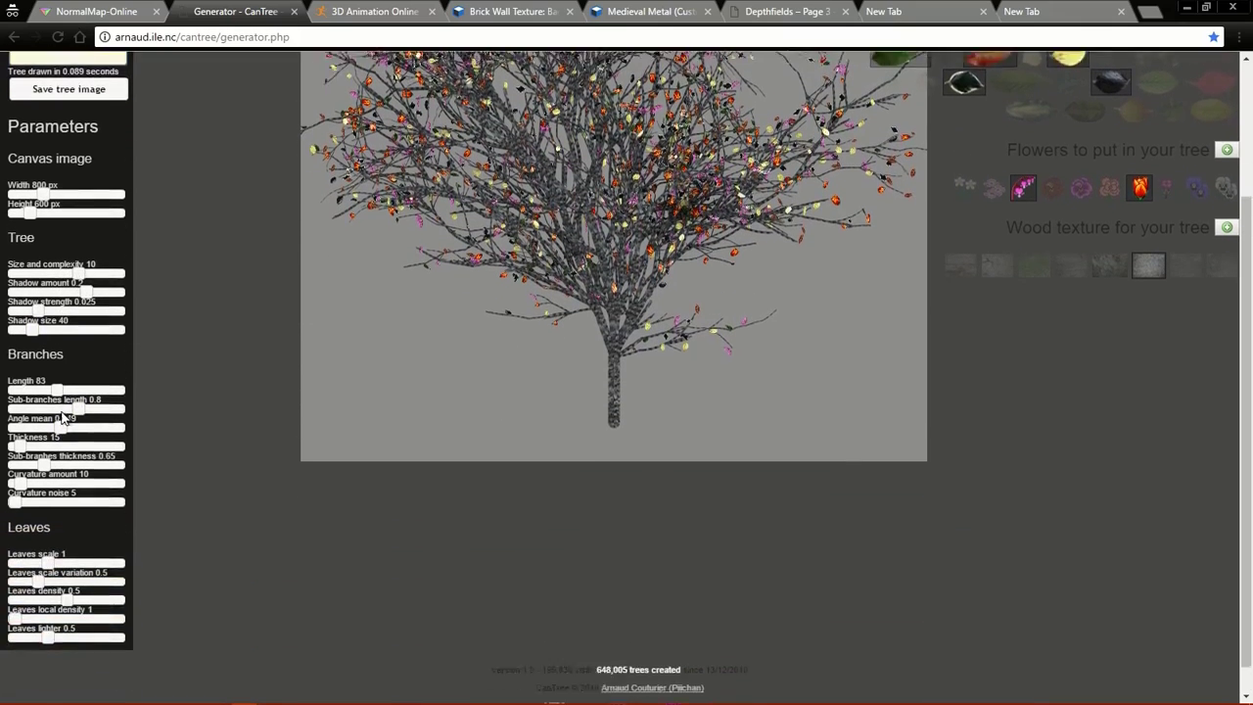
scroll(44, 456, "up", 1)
scroll(39, 460, "up", 1)
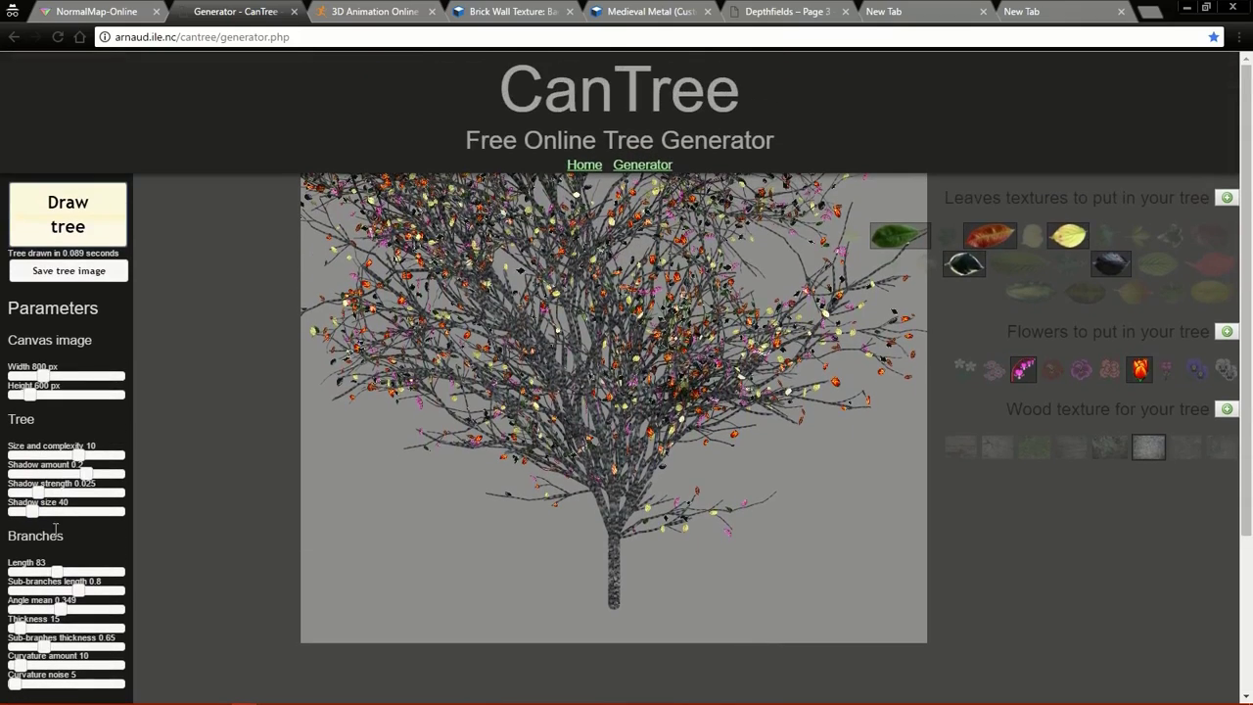
scroll(434, 425, "down", 2)
scroll(504, 423, "up", 2)
- Swap the yellow leaf for two other leaf types and redraw a sparser tree
left_click(1170, 235)
left_click(1106, 235)
left_click(1067, 235)
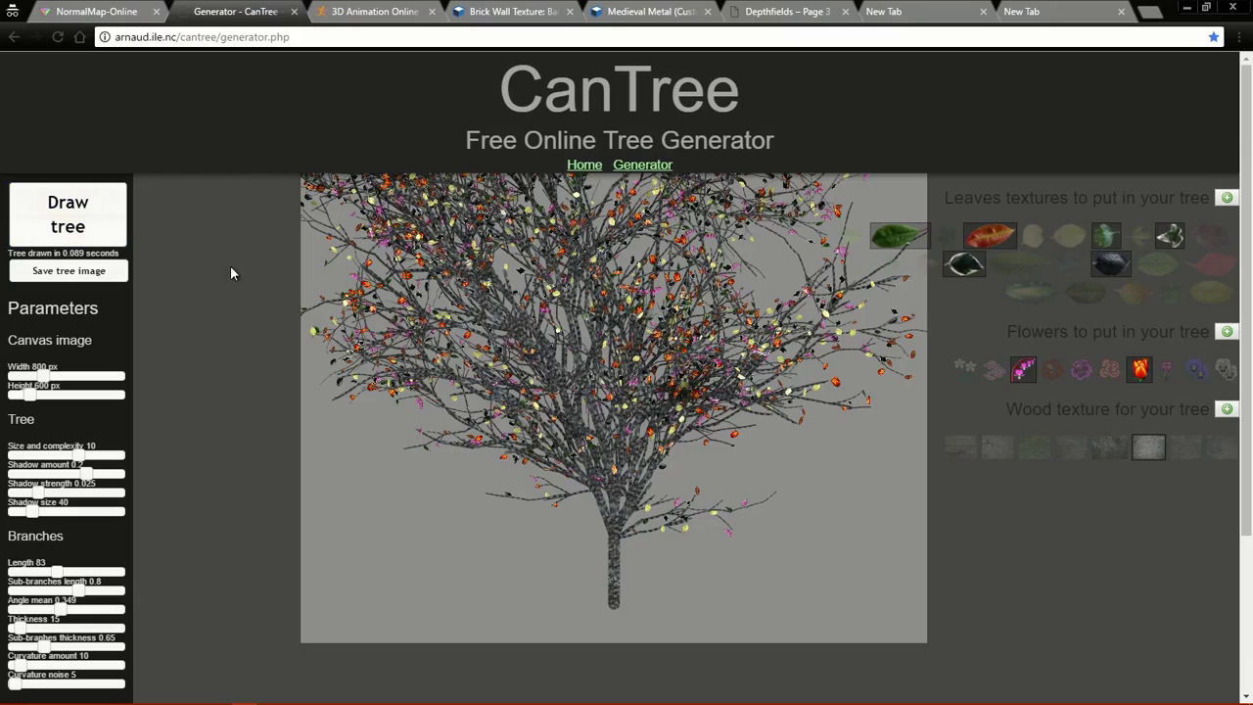
left_click(110, 231)
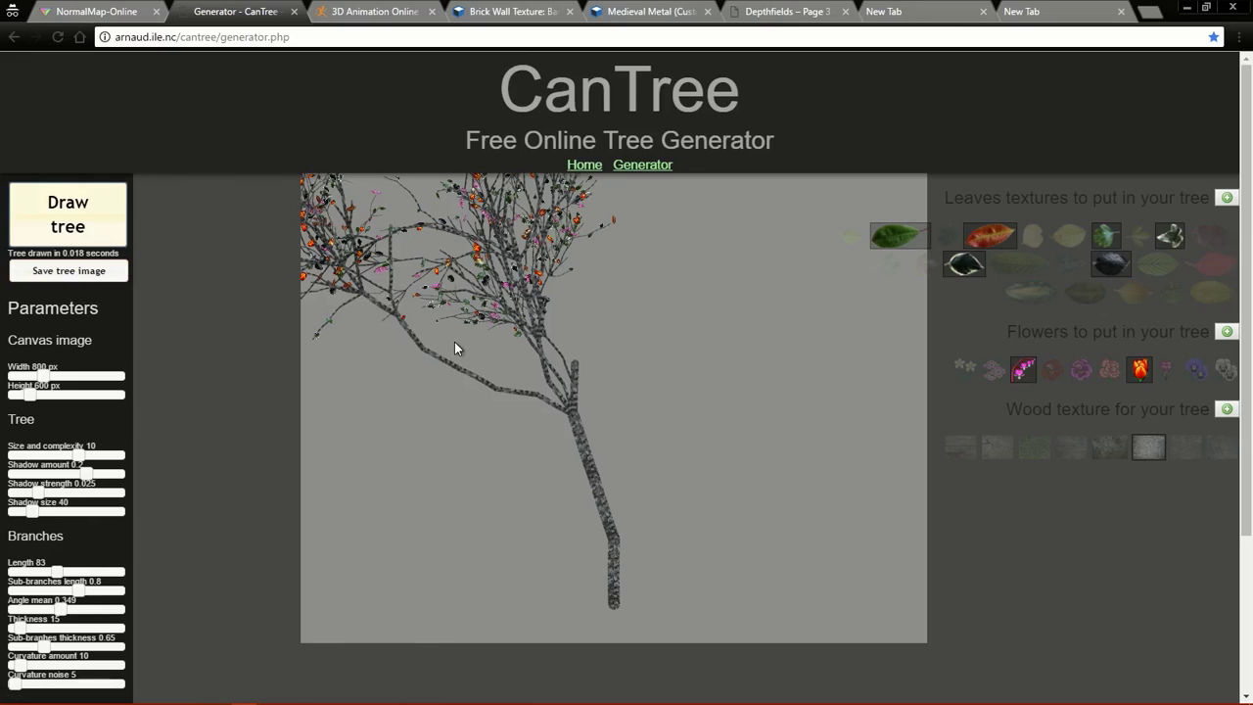
left_click(382, 11)
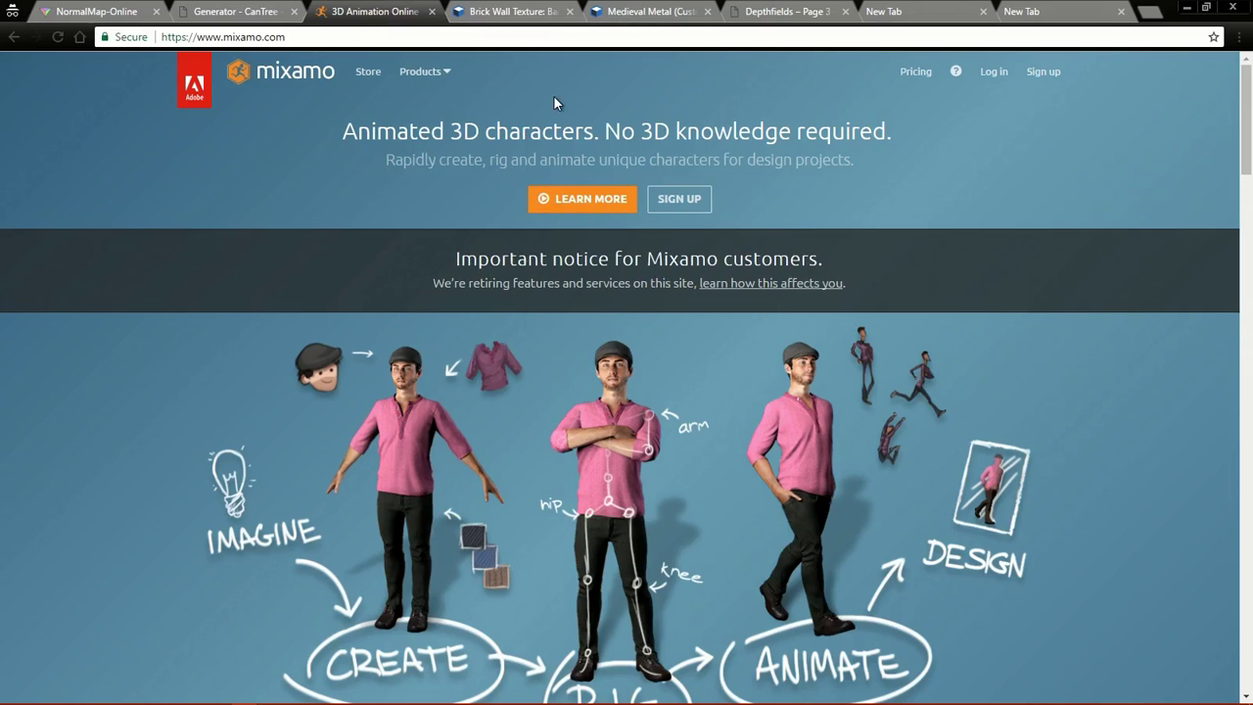
- Scrub Mixamo's Auto-Rigger demo video to 0:03, then return to the homepage headline
scroll(484, 158, "down", 3)
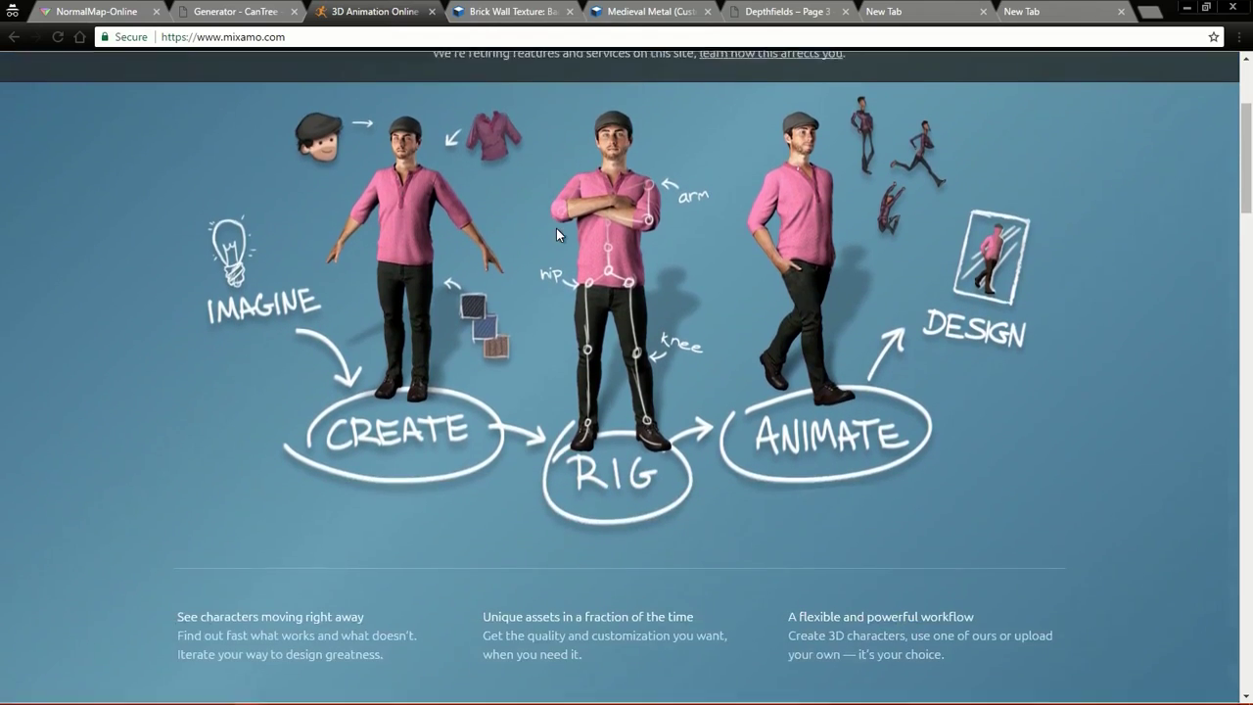
scroll(564, 284, "up", 2)
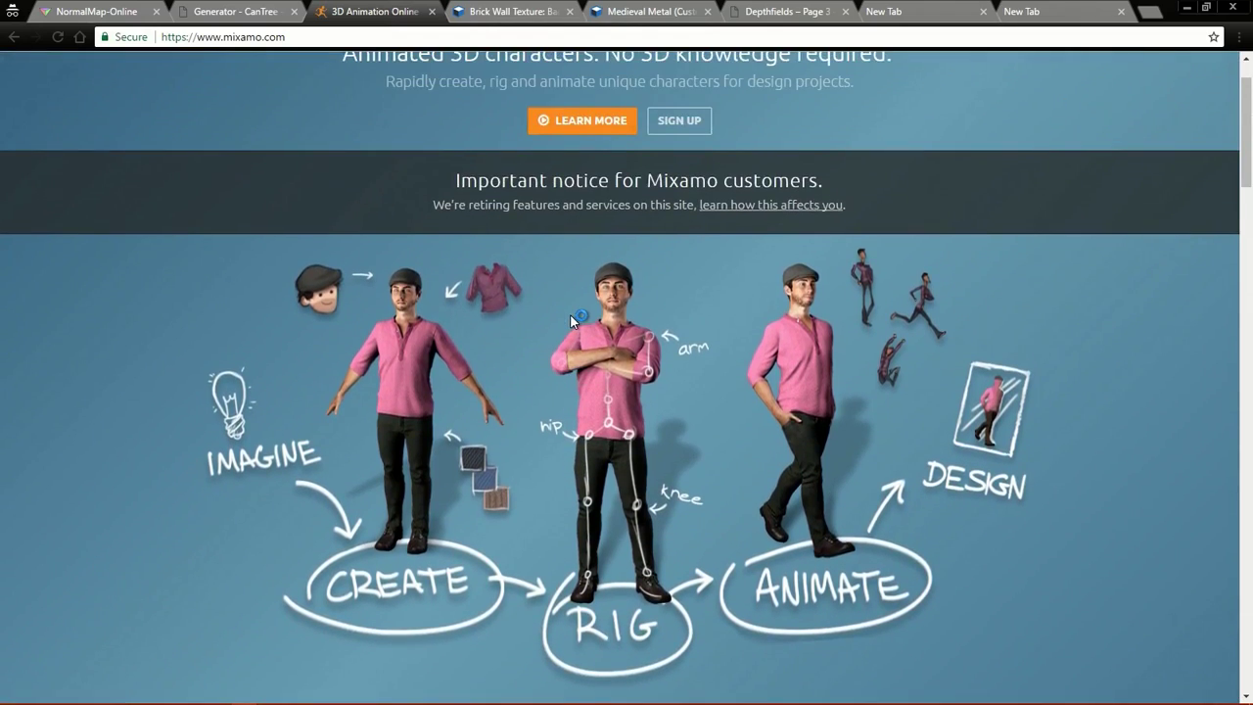
scroll(570, 314, "down", 1)
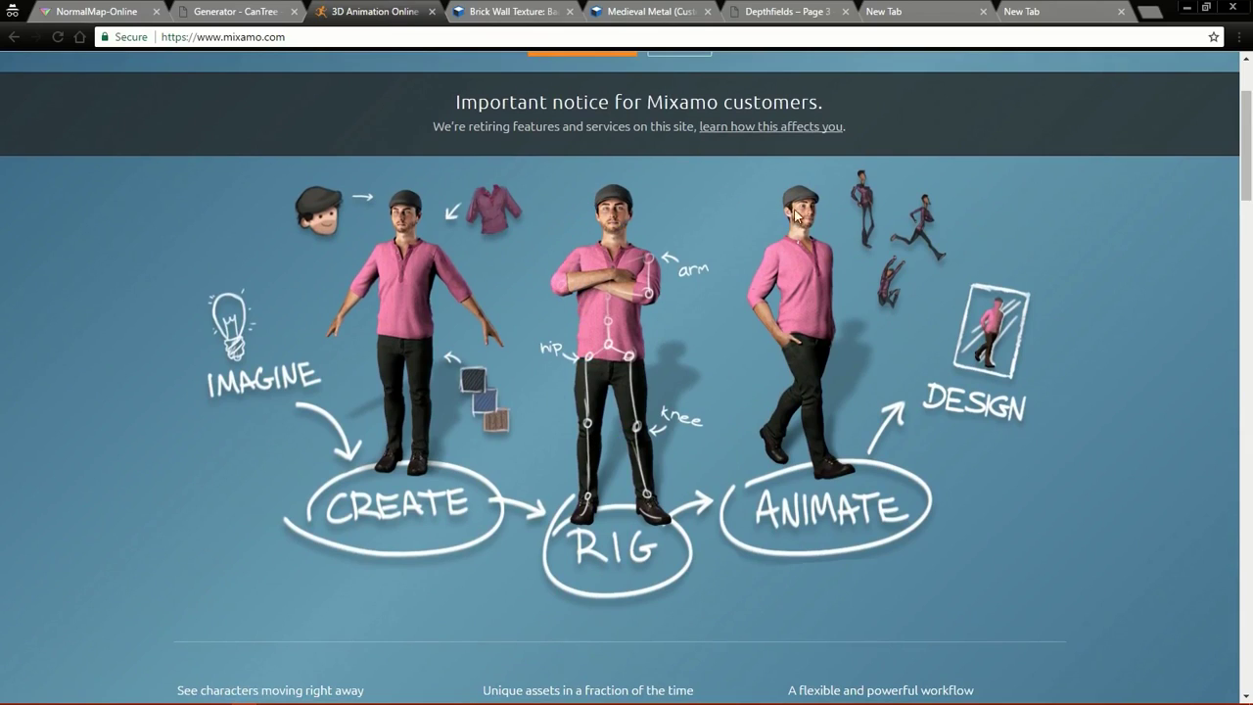
scroll(501, 336, "down", 2)
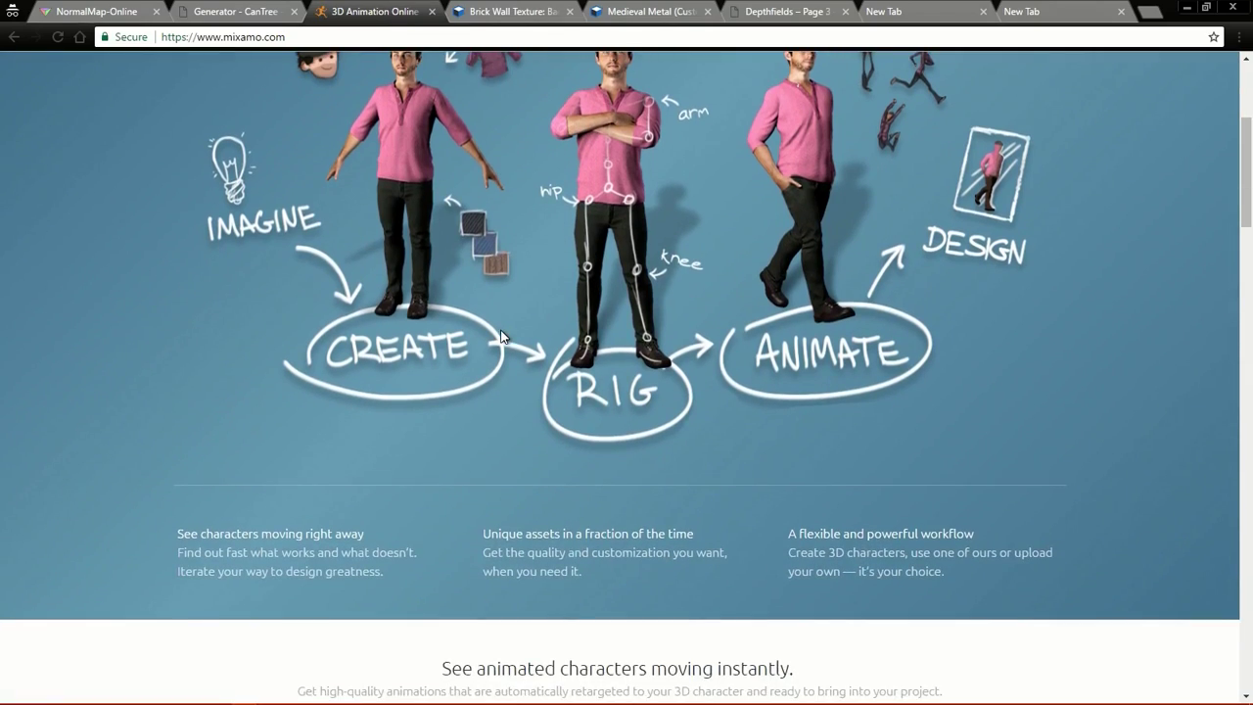
scroll(501, 336, "up", 2)
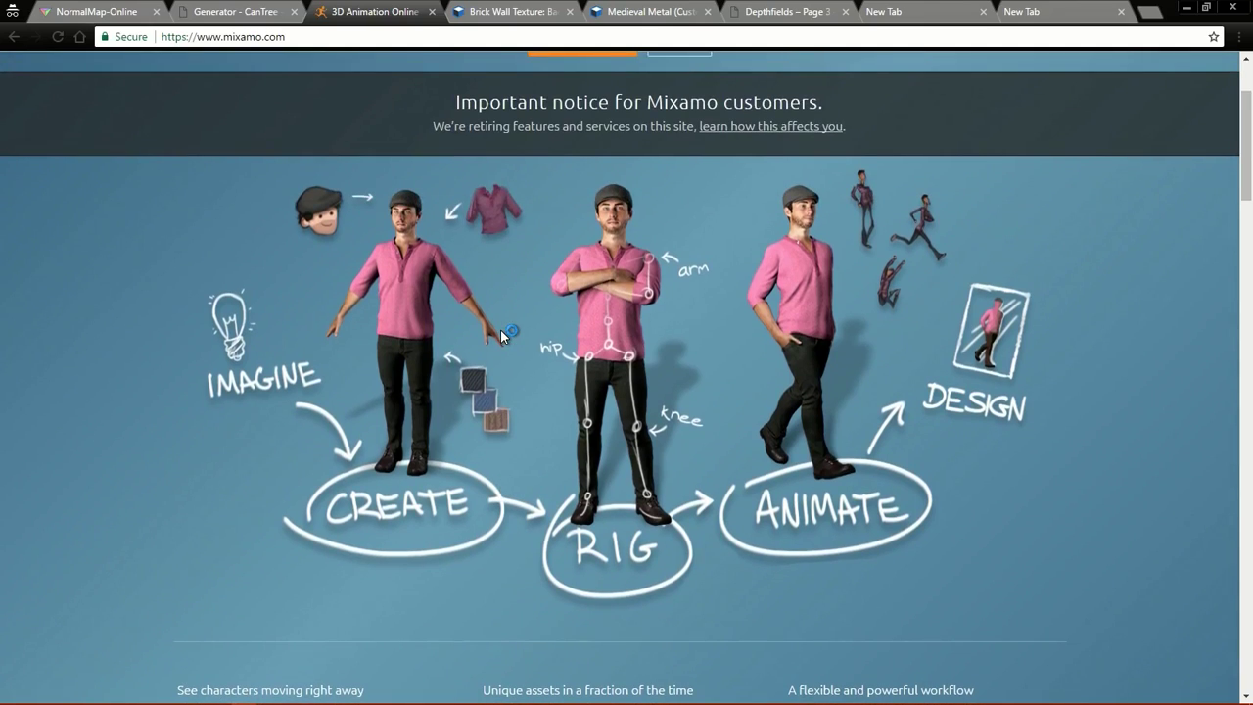
scroll(500, 335, "down", 6)
scroll(500, 336, "down", 2)
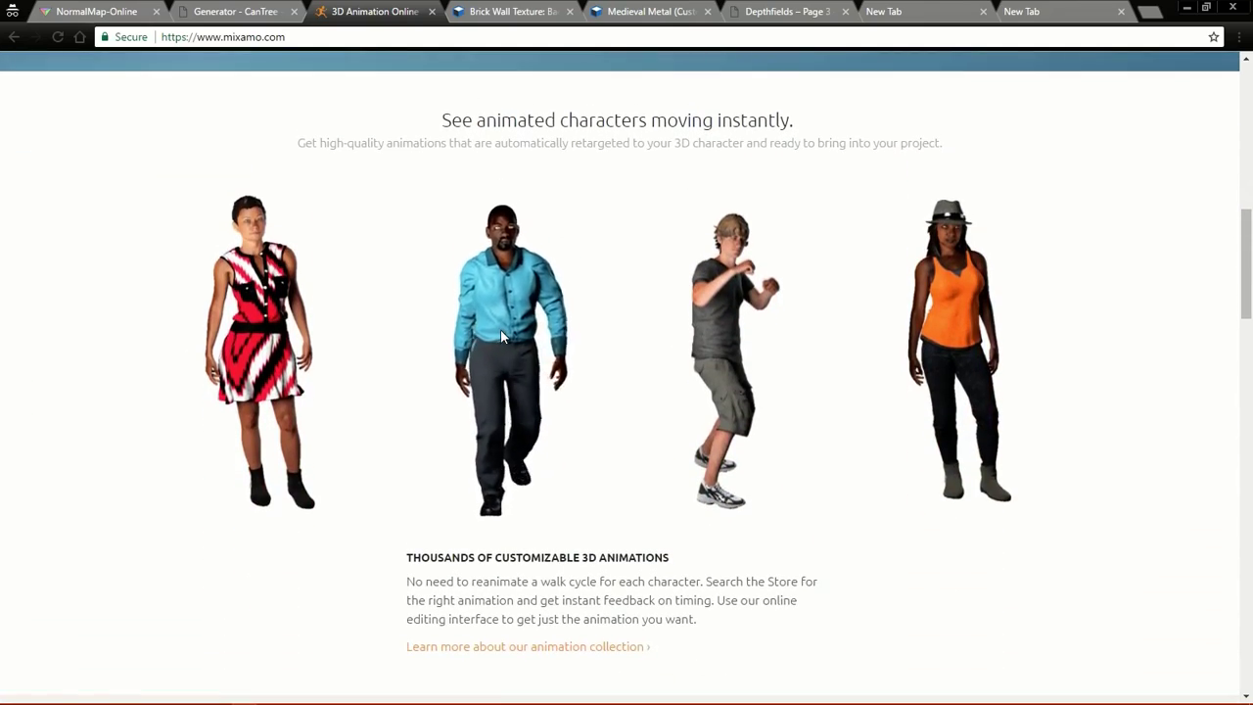
scroll(501, 336, "up", 2)
scroll(500, 336, "down", 3)
scroll(501, 336, "down", 3)
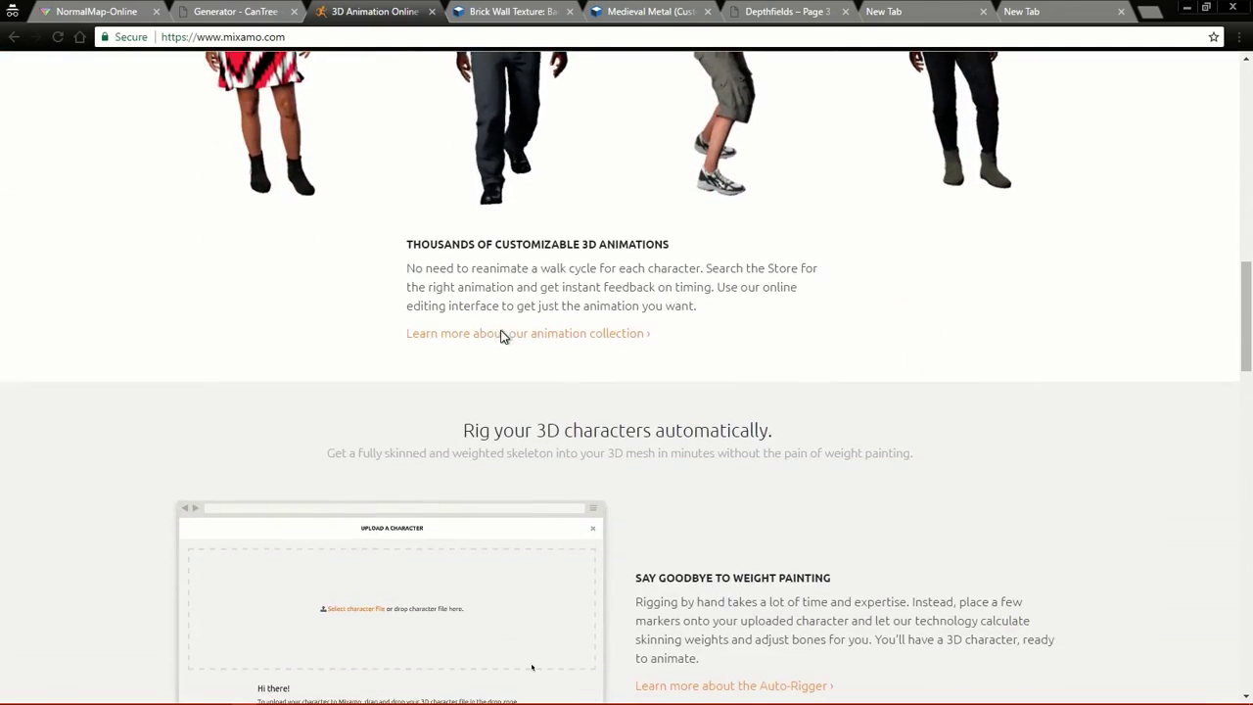
scroll(500, 338, "down", 3)
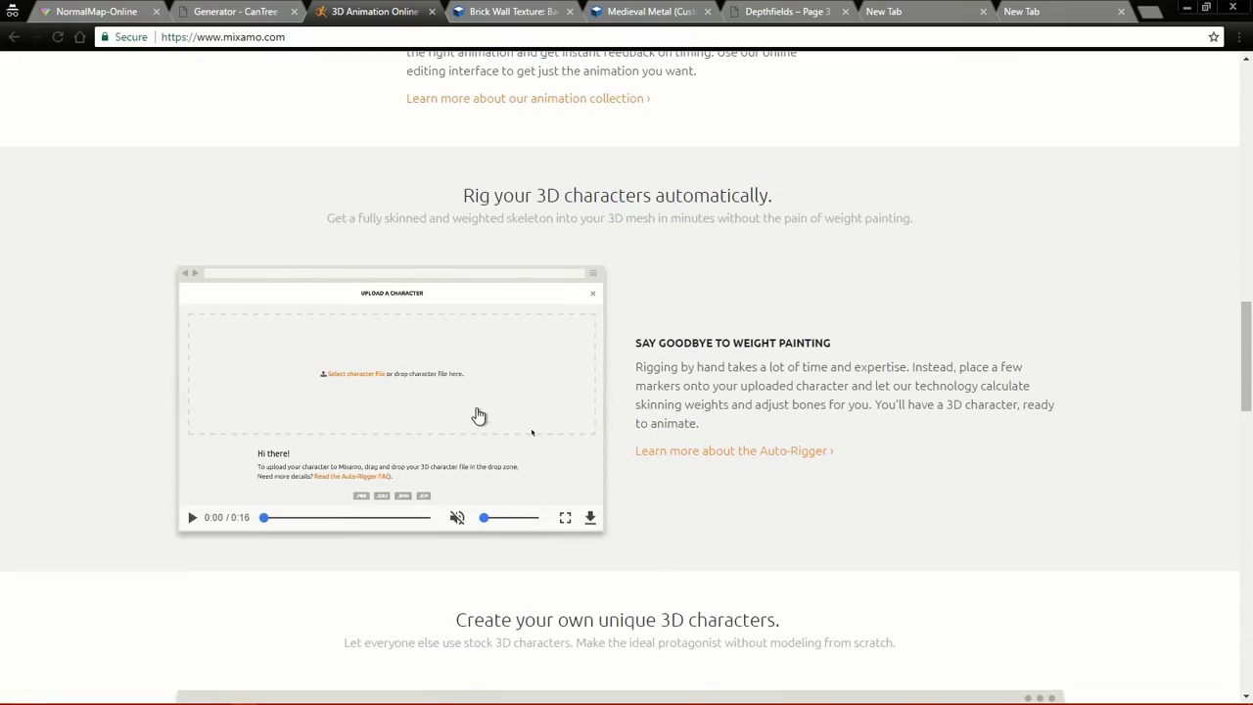
left_click_drag(267, 523, 305, 526)
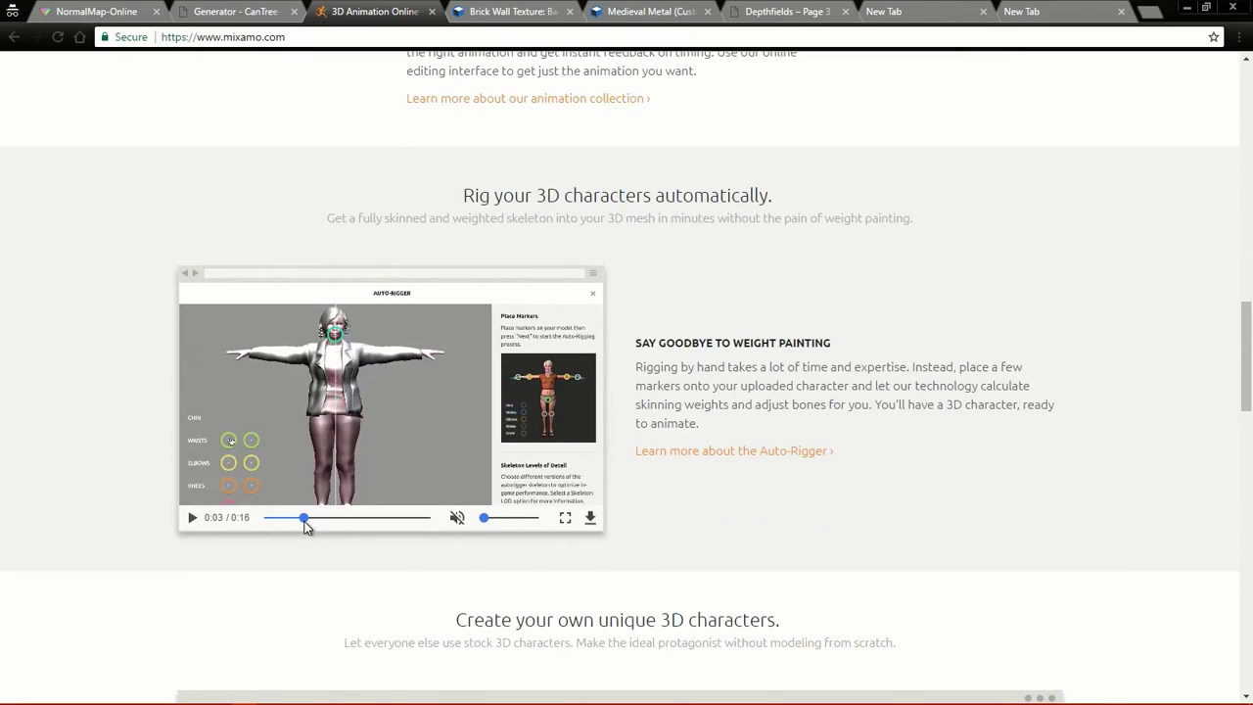
scroll(305, 527, "up", 20)
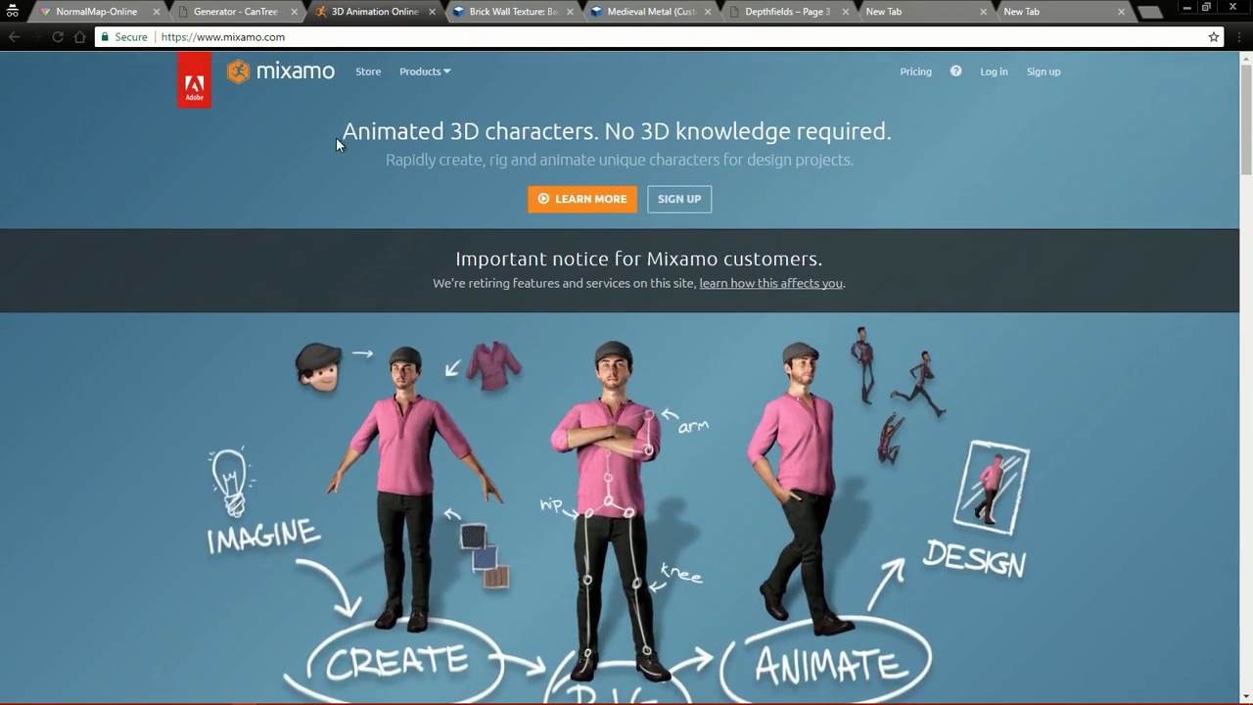
left_click(401, 78)
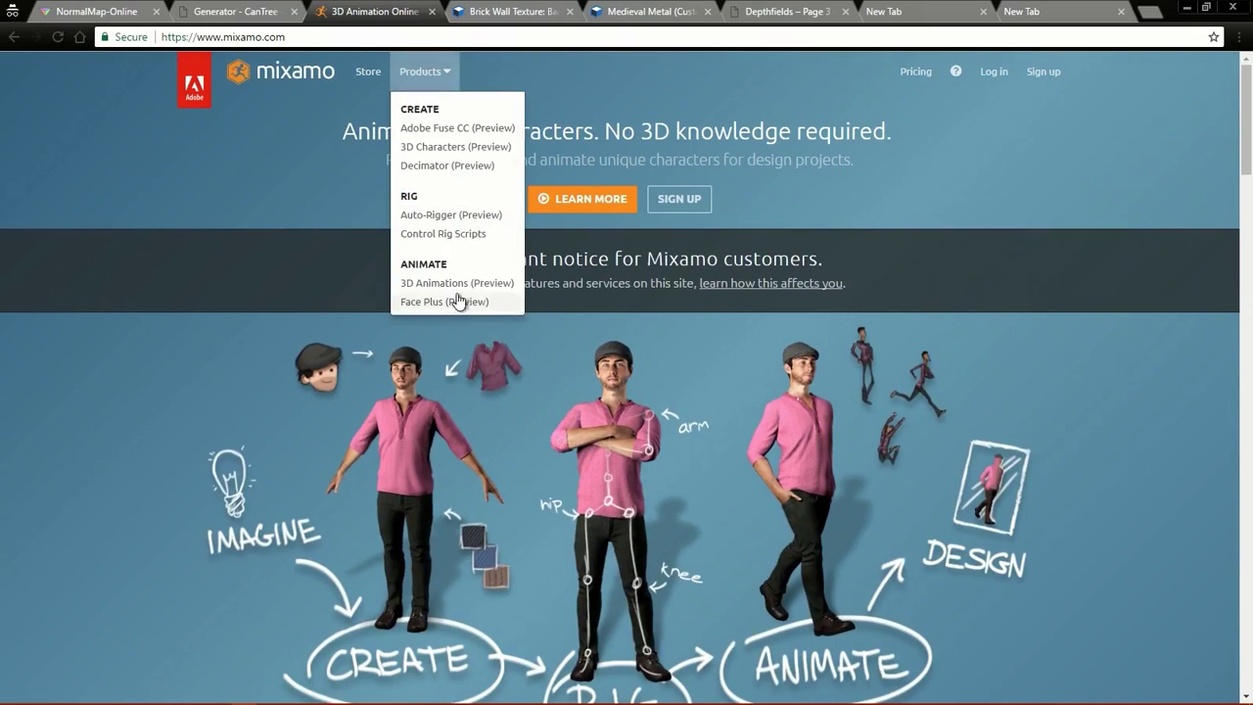
left_click(636, 393)
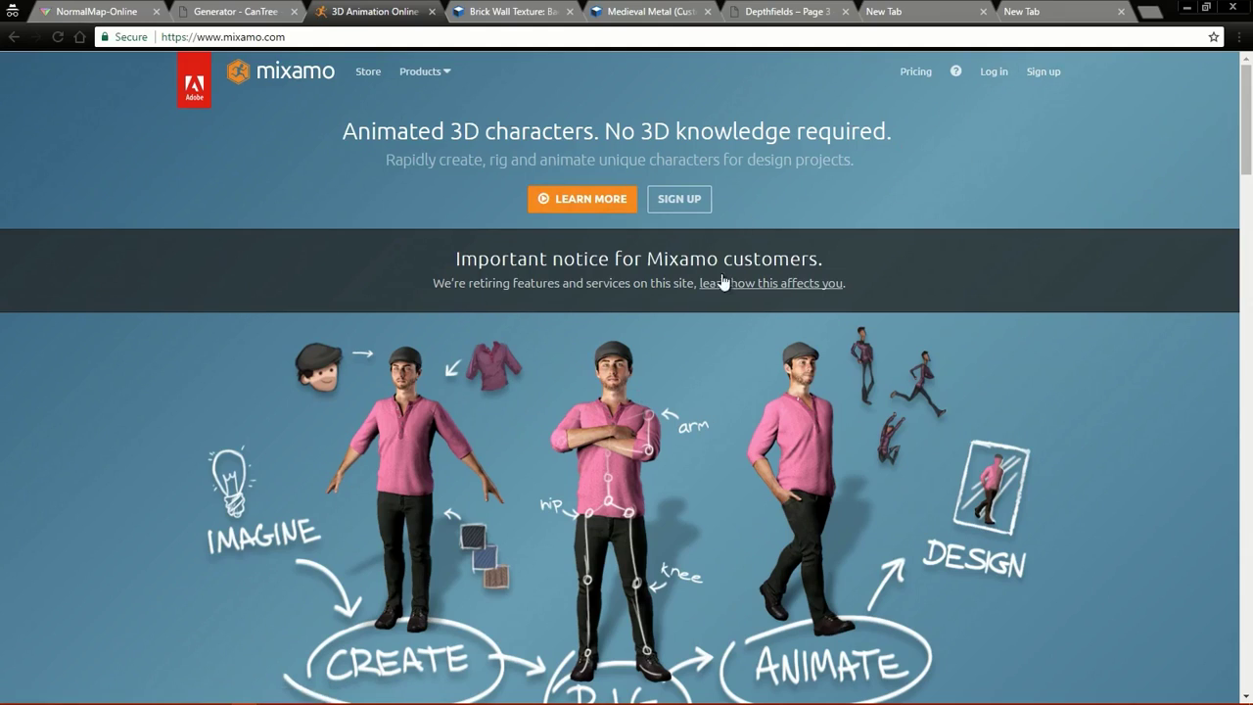
scroll(715, 294, "down", 2)
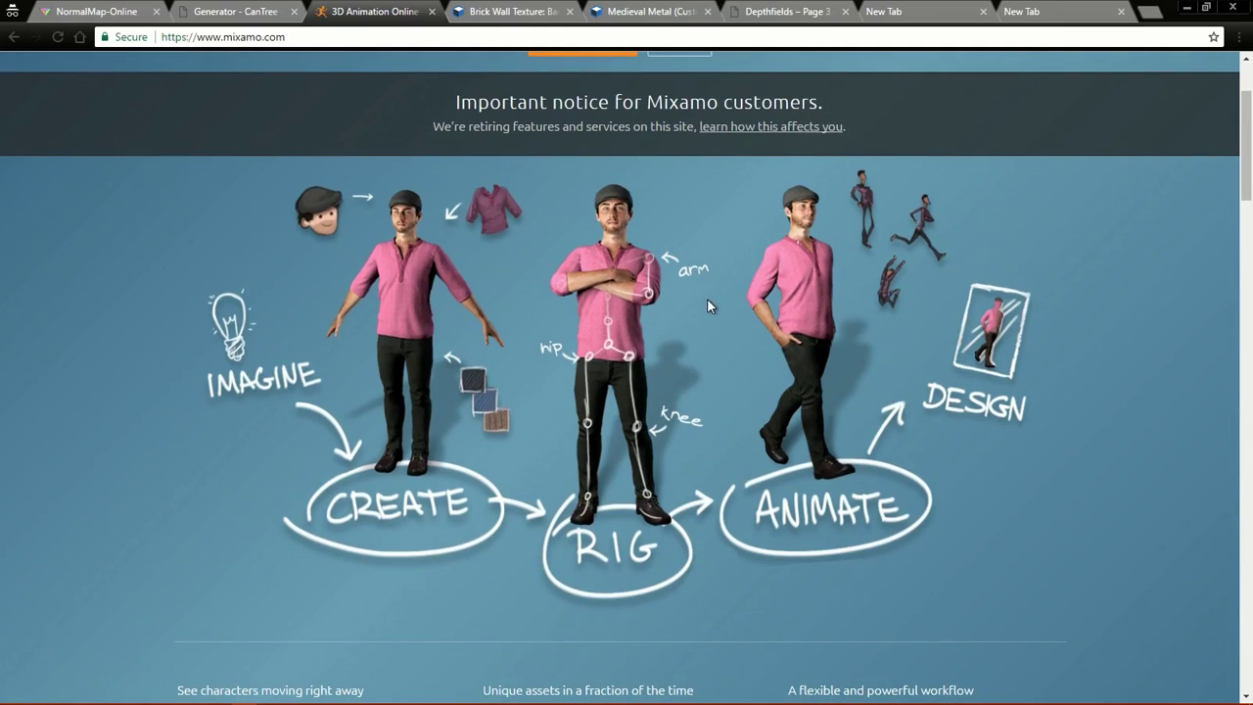
scroll(707, 303, "up", 2)
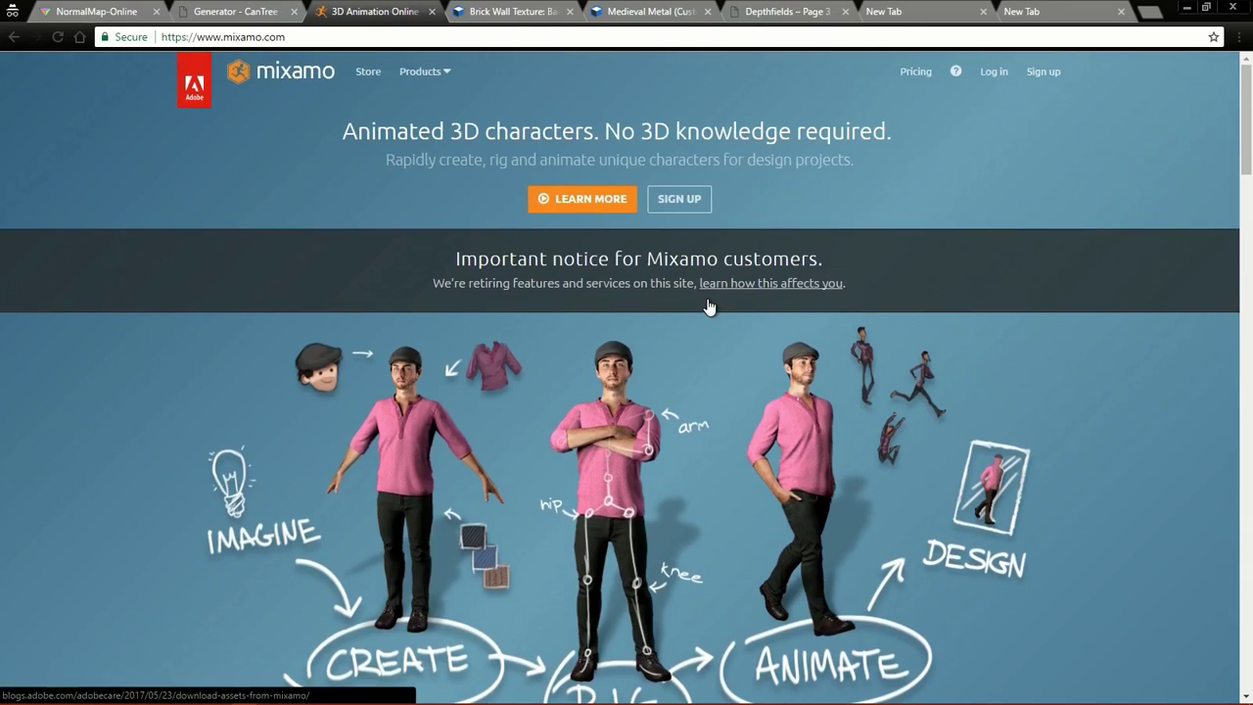
scroll(676, 305, "down", 2)
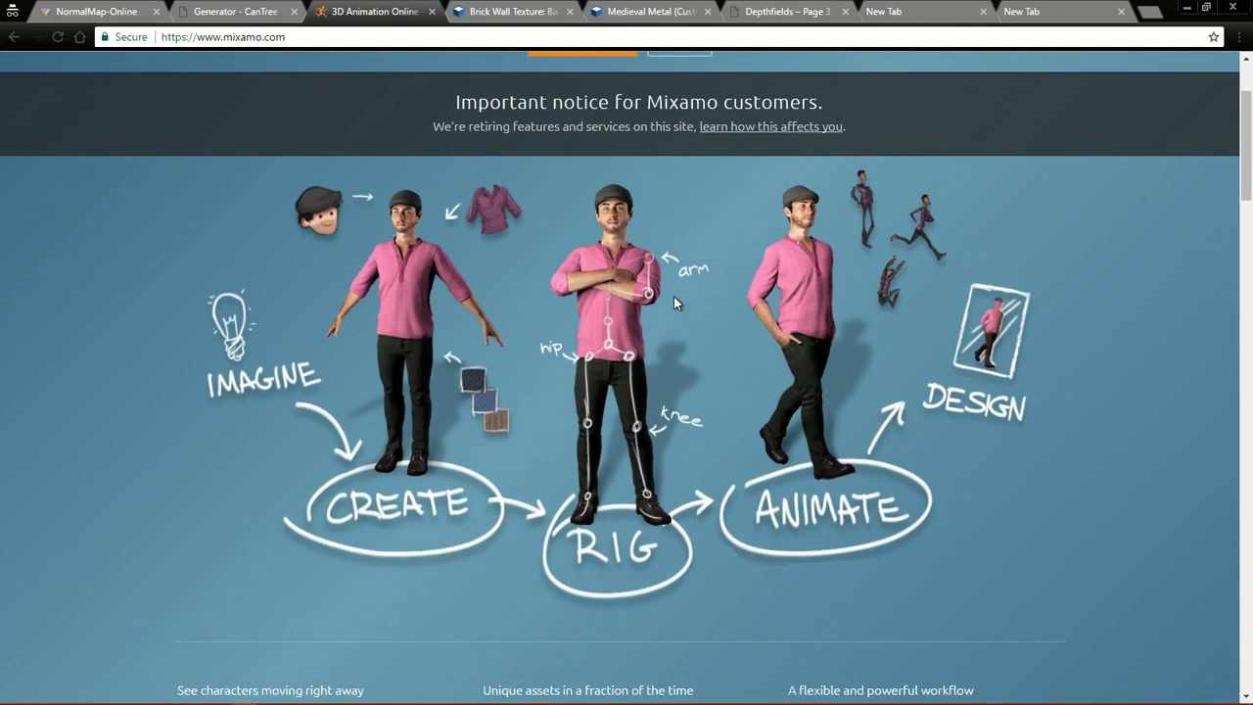
scroll(648, 319, "up", 2)
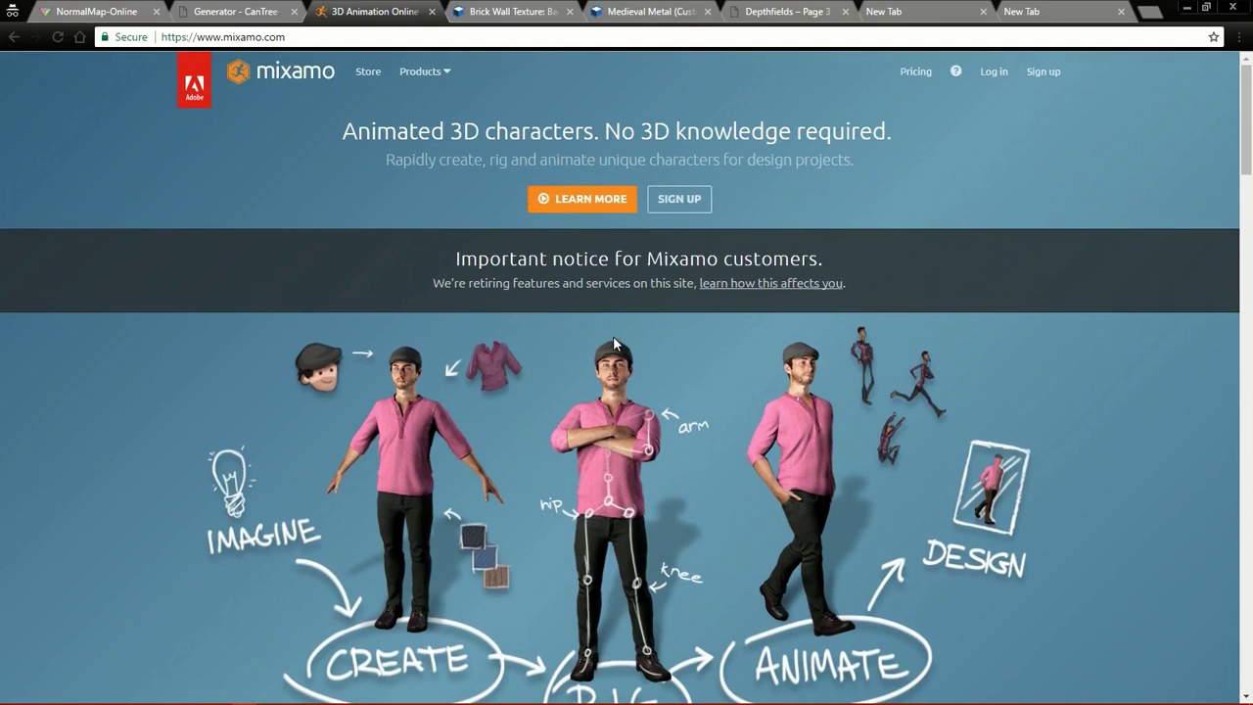
scroll(648, 332, "down", 2)
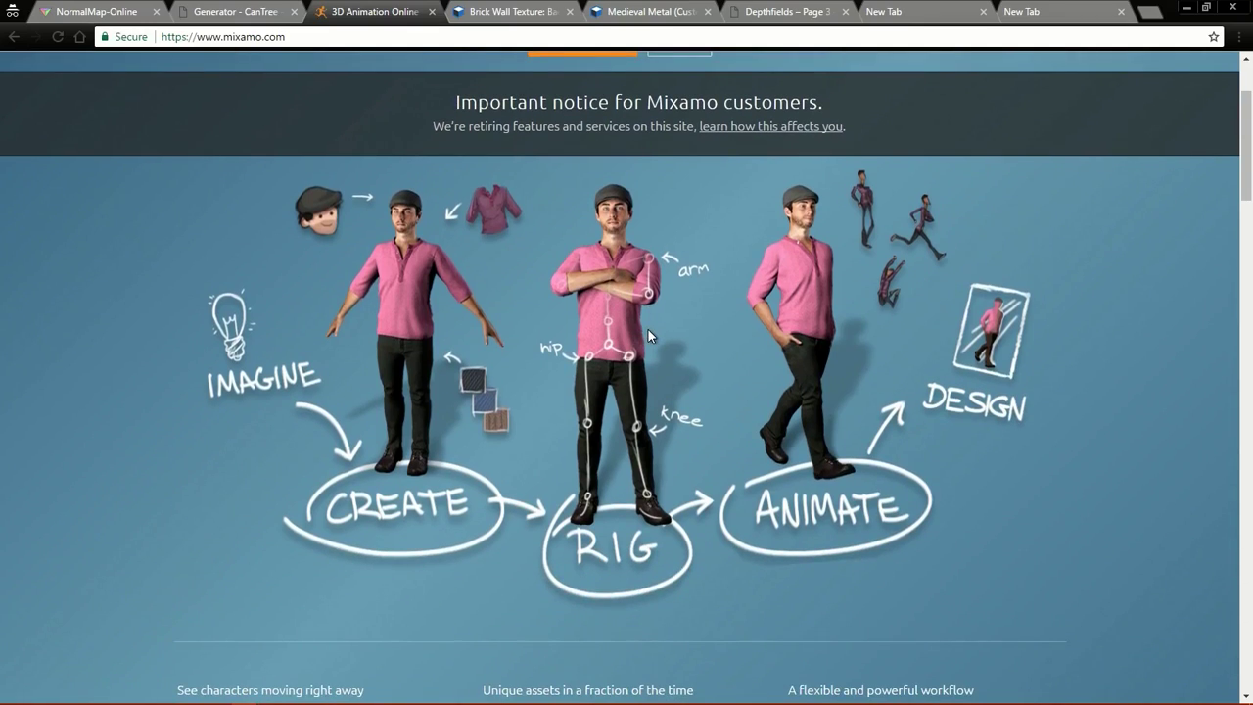
scroll(648, 329, "up", 2)
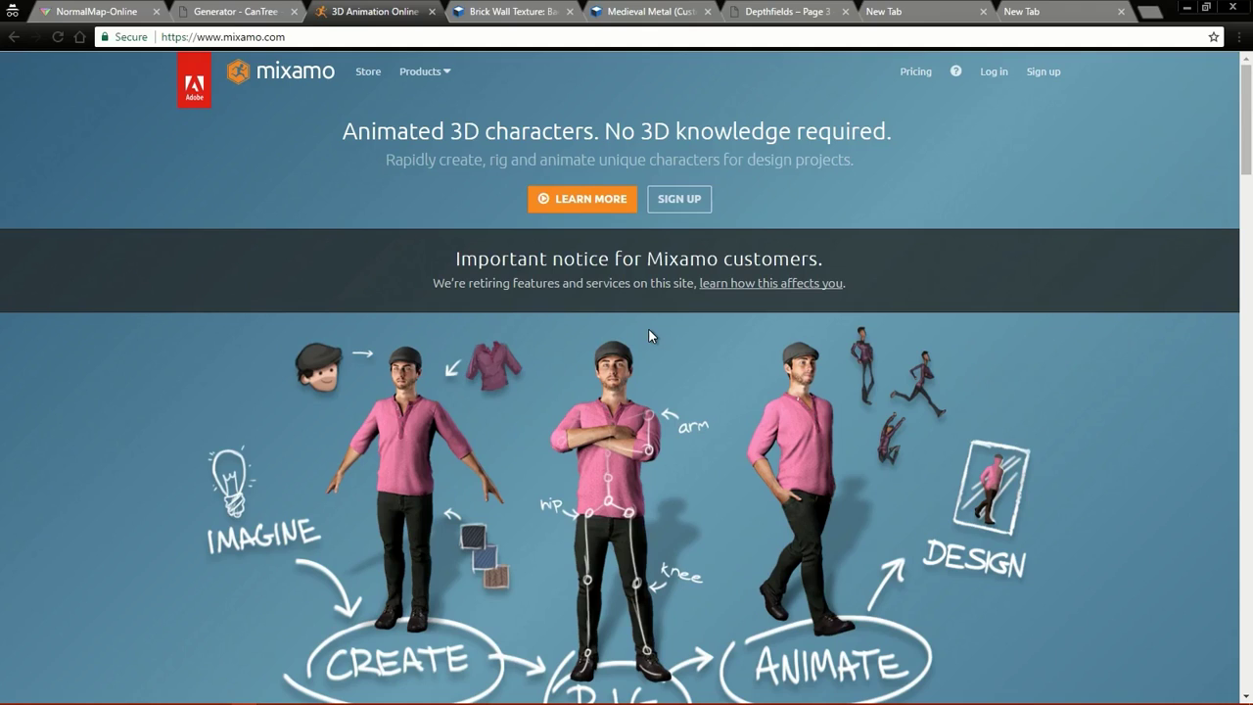
scroll(649, 331, "down", 6)
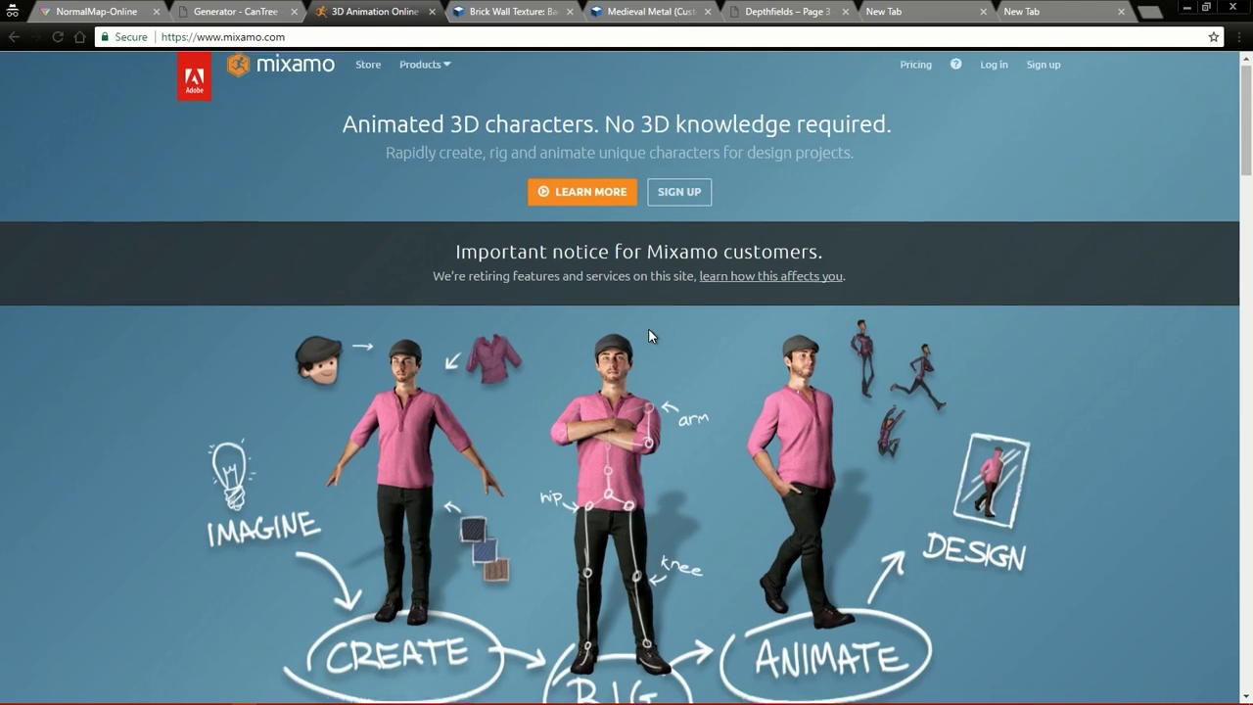
scroll(648, 333, "down", 8)
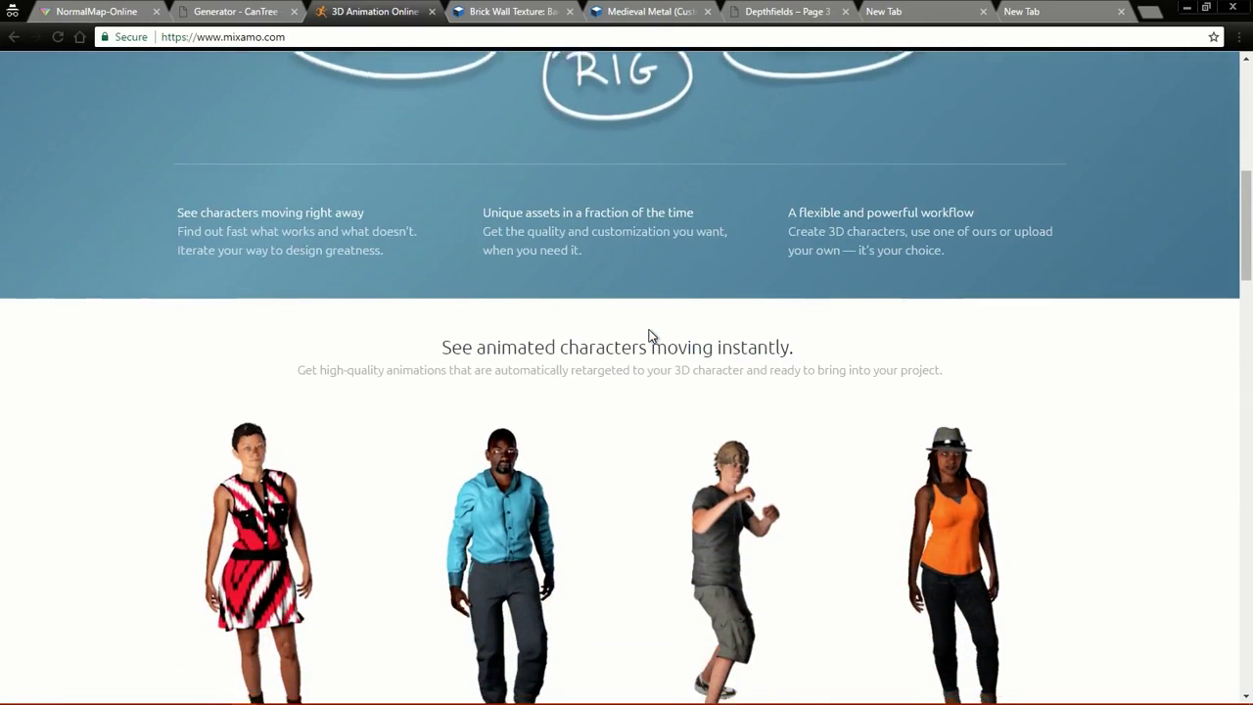
scroll(651, 338, "down", 3)
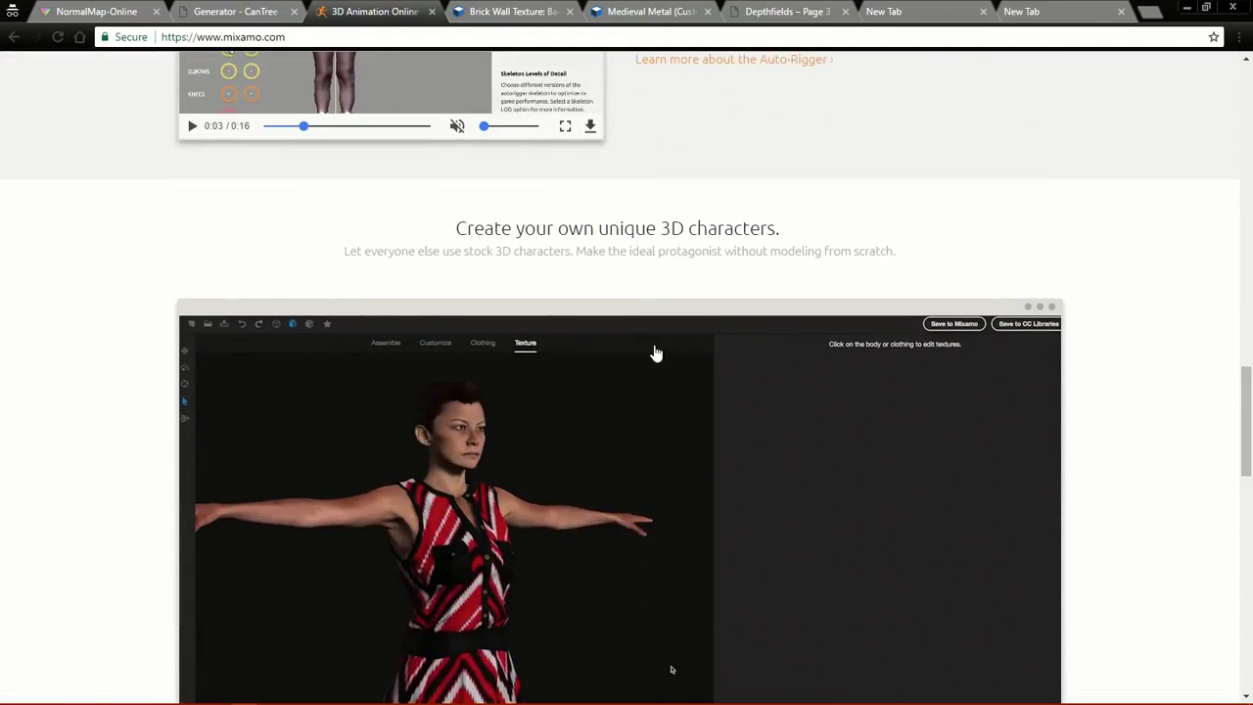
- Browse the Brick category's eight subcategories, then bring up the Medieval Metal download page
left_click(529, 11)
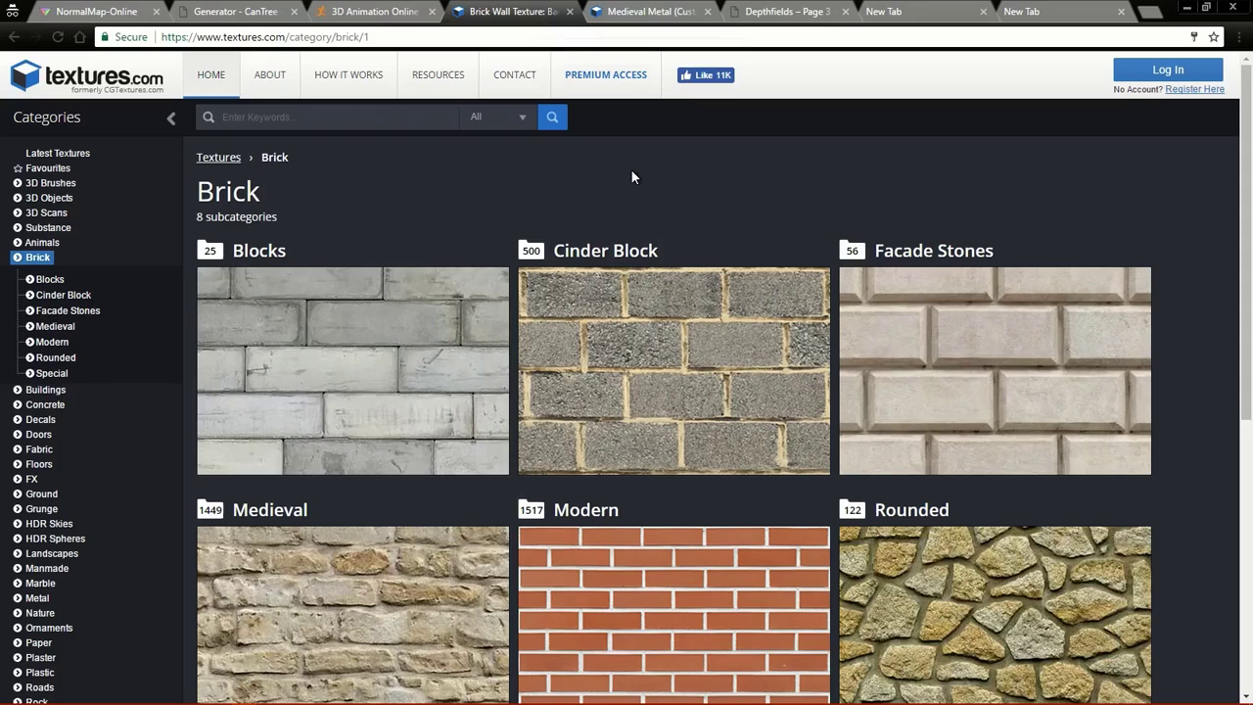
scroll(401, 245, "down", 3)
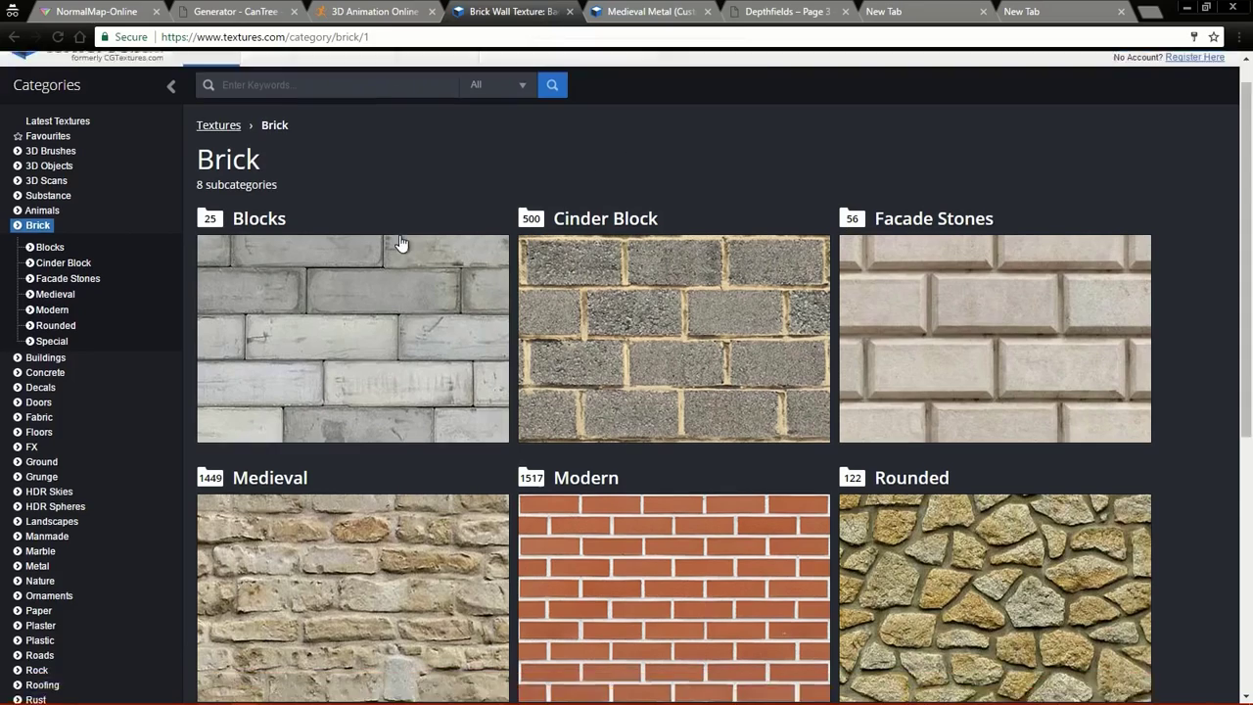
scroll(520, 231, "up", 3)
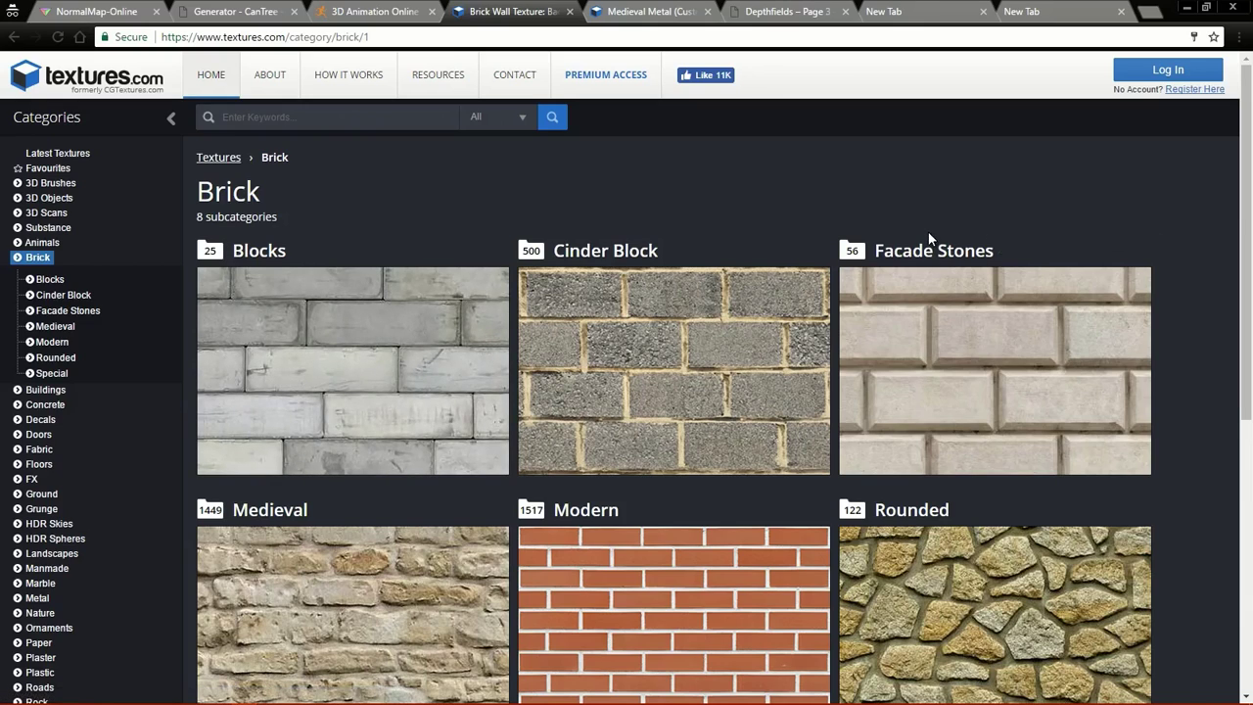
scroll(755, 244, "down", 3)
left_click(651, 11)
scroll(765, 251, "up", 1)
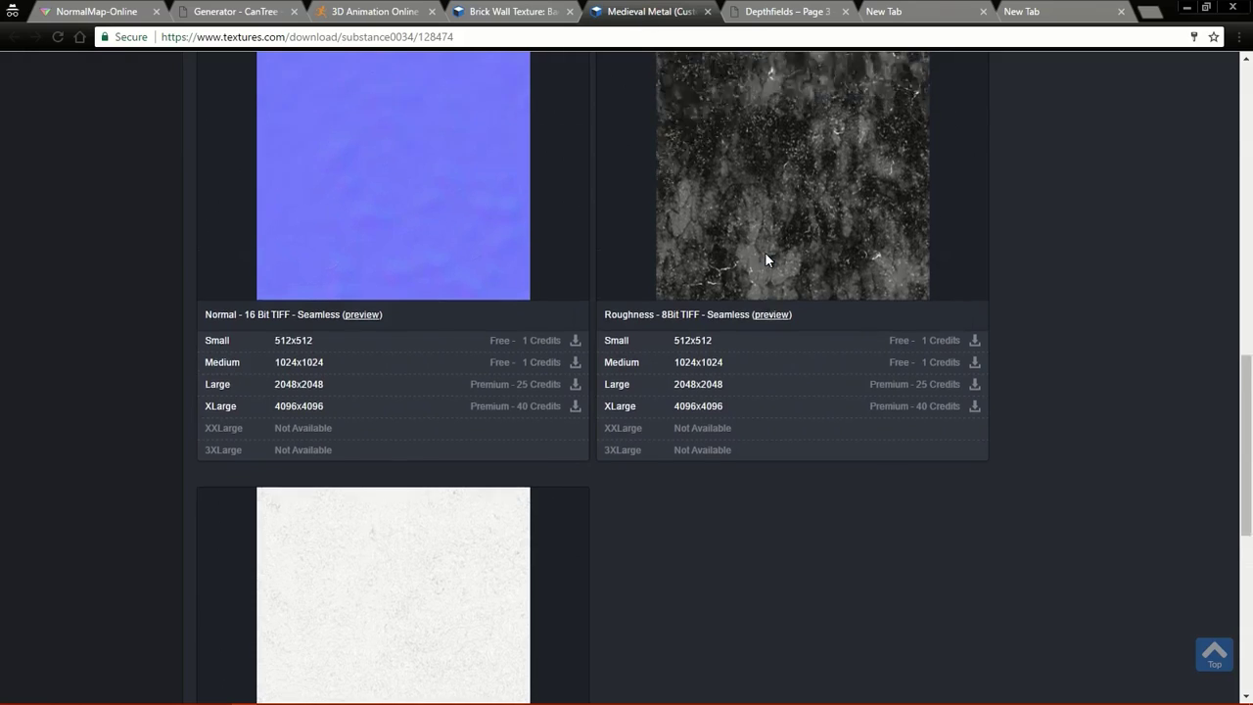
scroll(765, 251, "up", 9)
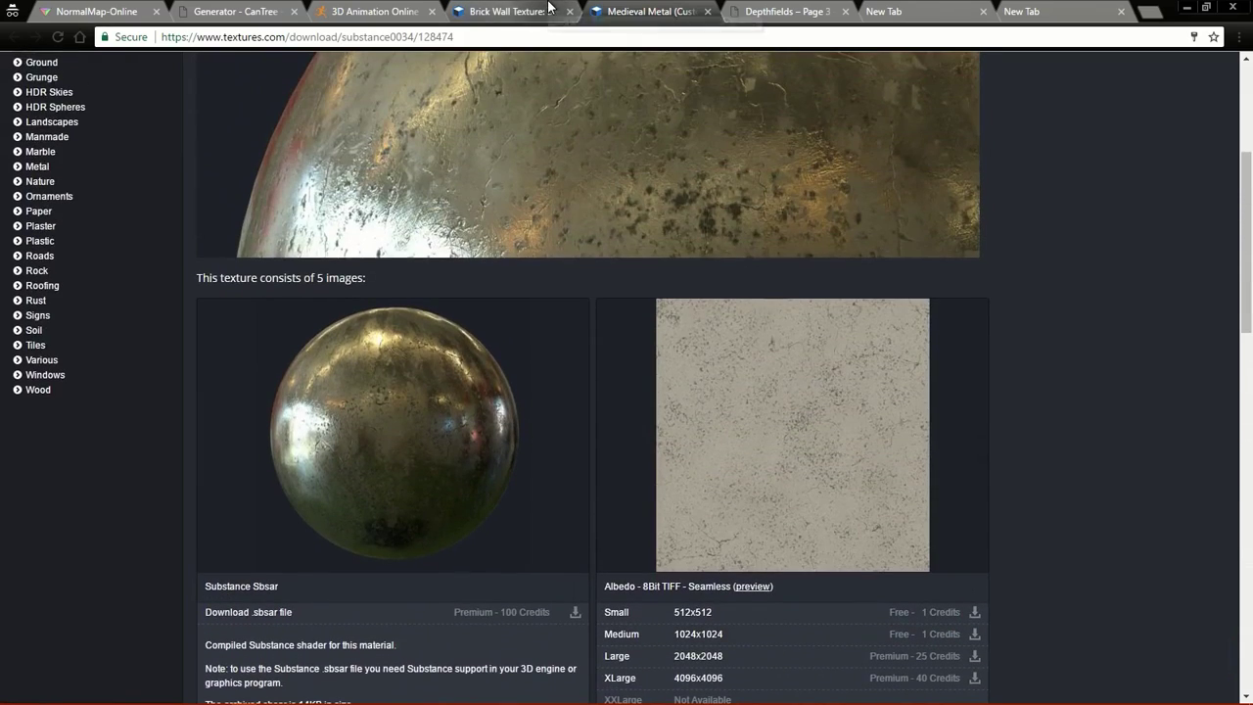
left_click(549, 8)
scroll(750, 202, "up", 3)
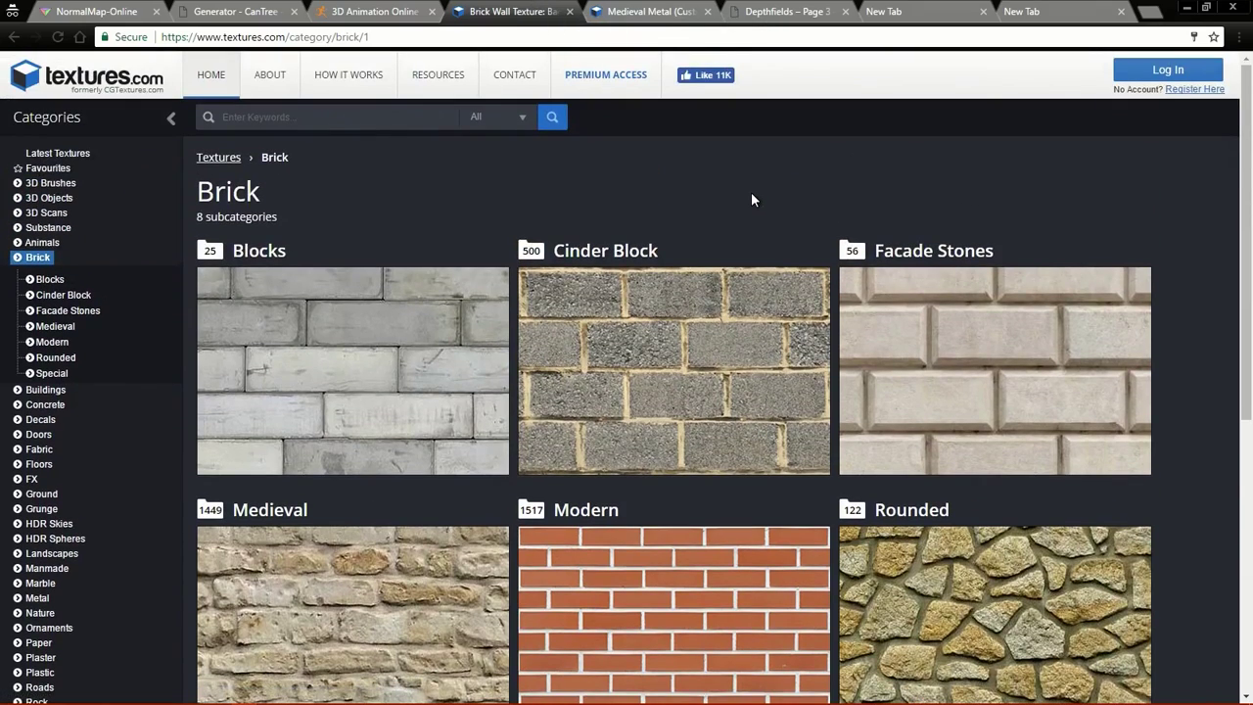
scroll(750, 215, "down", 3)
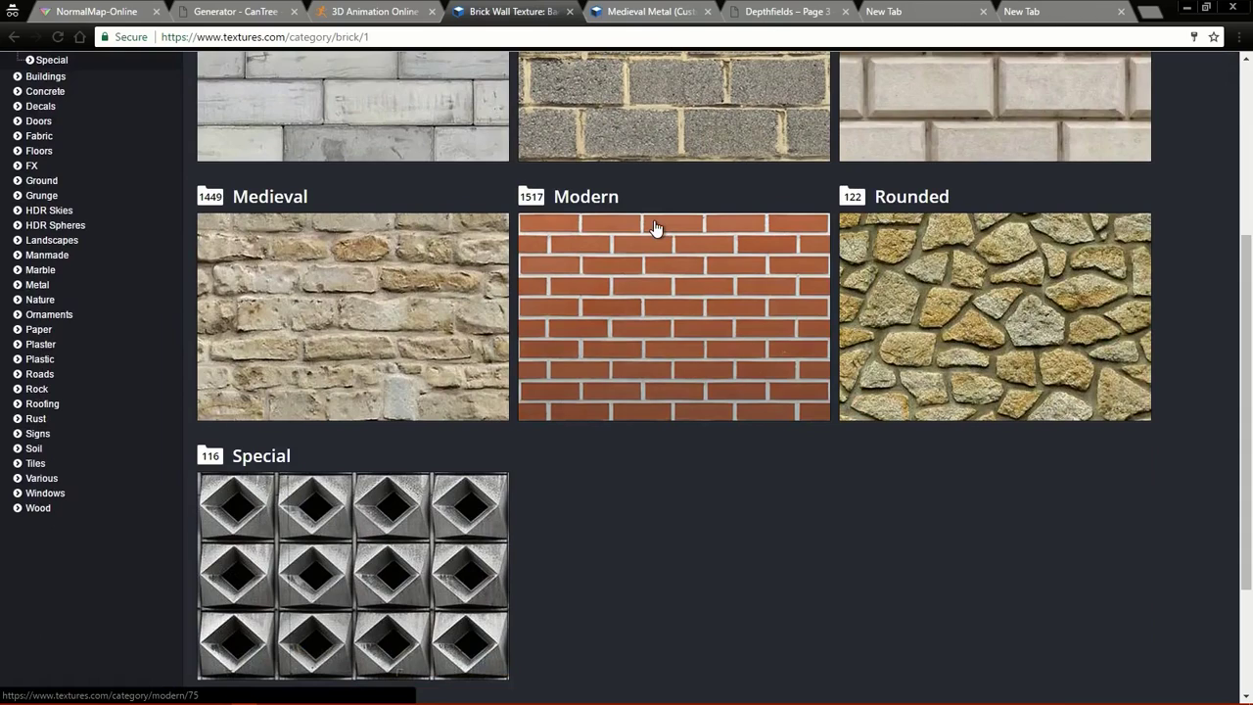
scroll(654, 230, "up", 3)
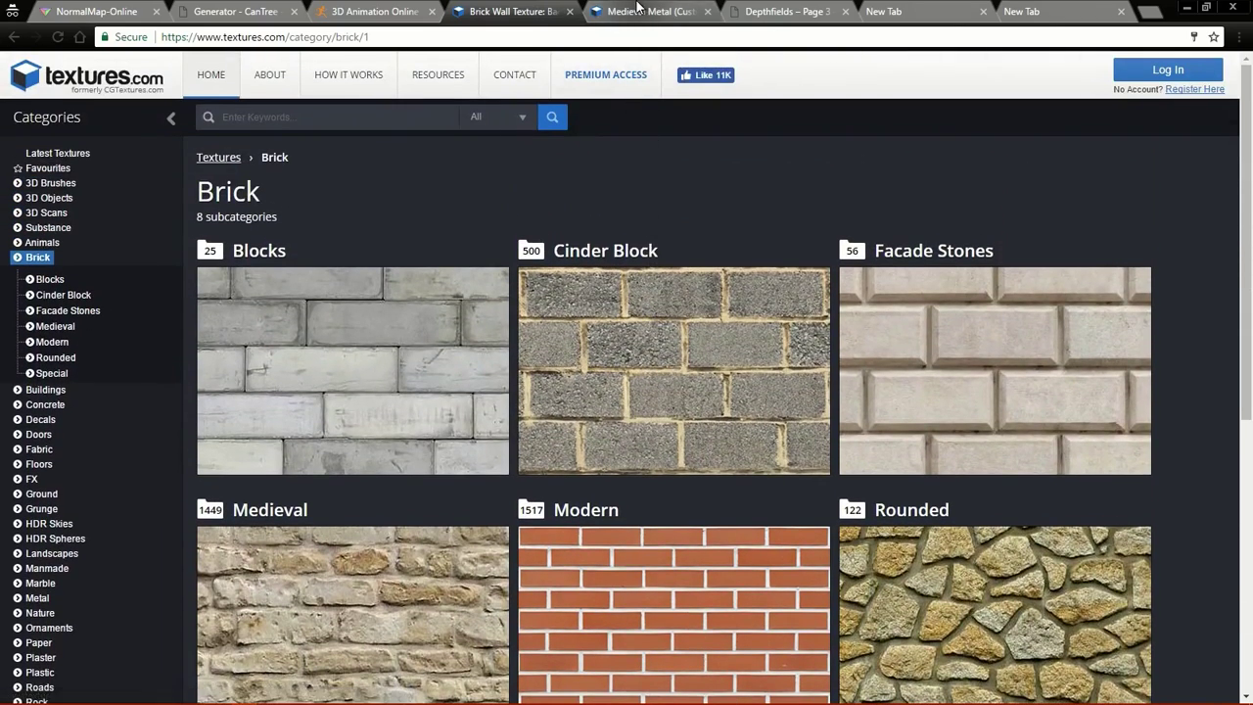
left_click(646, 14)
- Scroll through Medieval Metal's five maps: Substance sbsar, Albedo, Normal, Roughness and Metallic
scroll(900, 245, "down", 3)
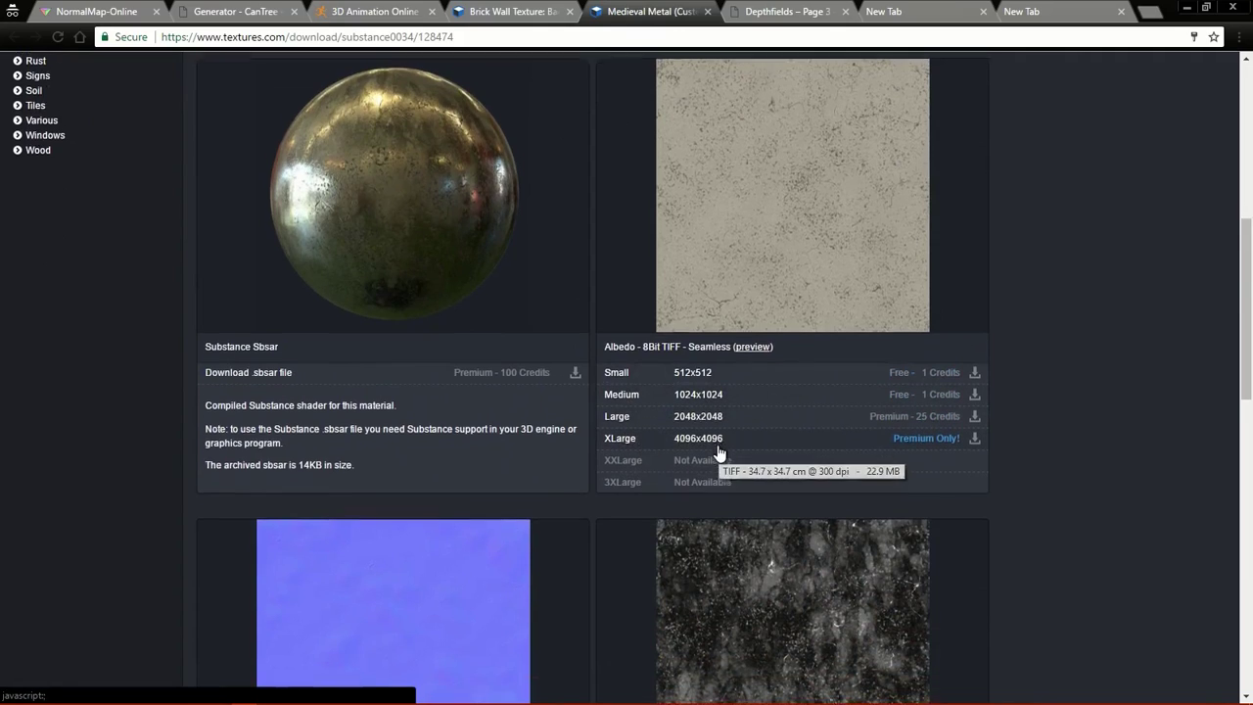
scroll(718, 448, "down", 3)
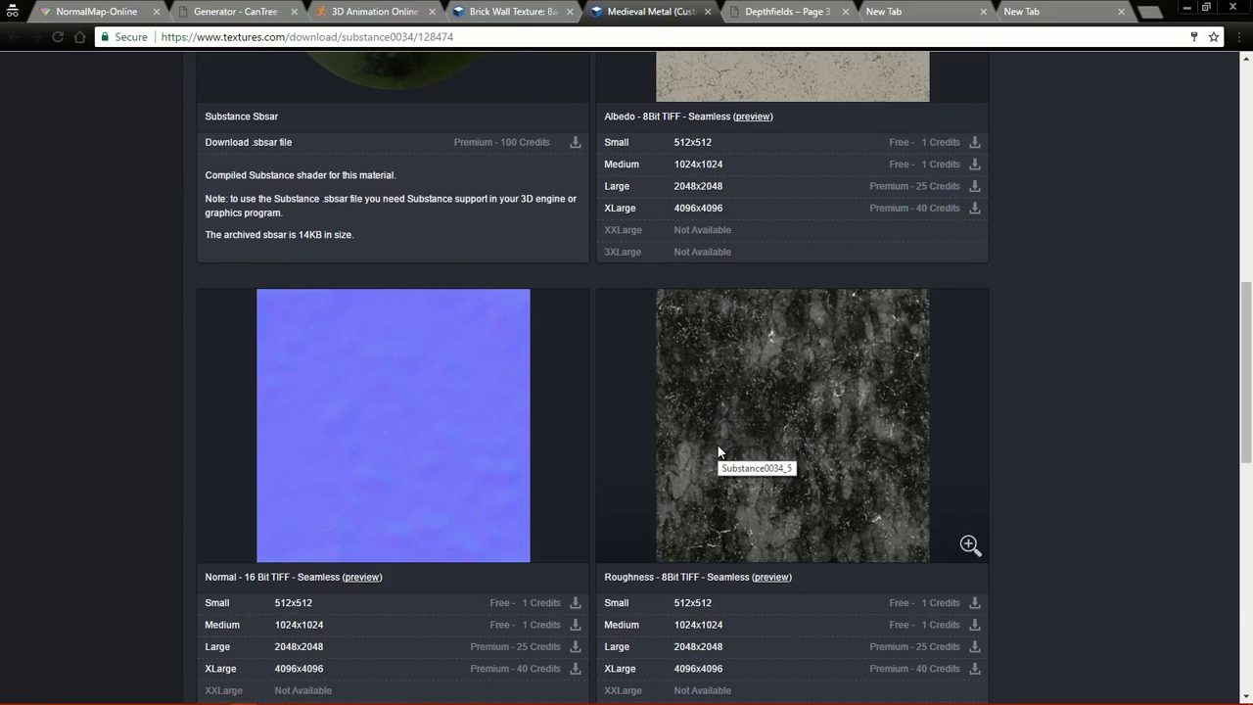
scroll(719, 452, "up", 5)
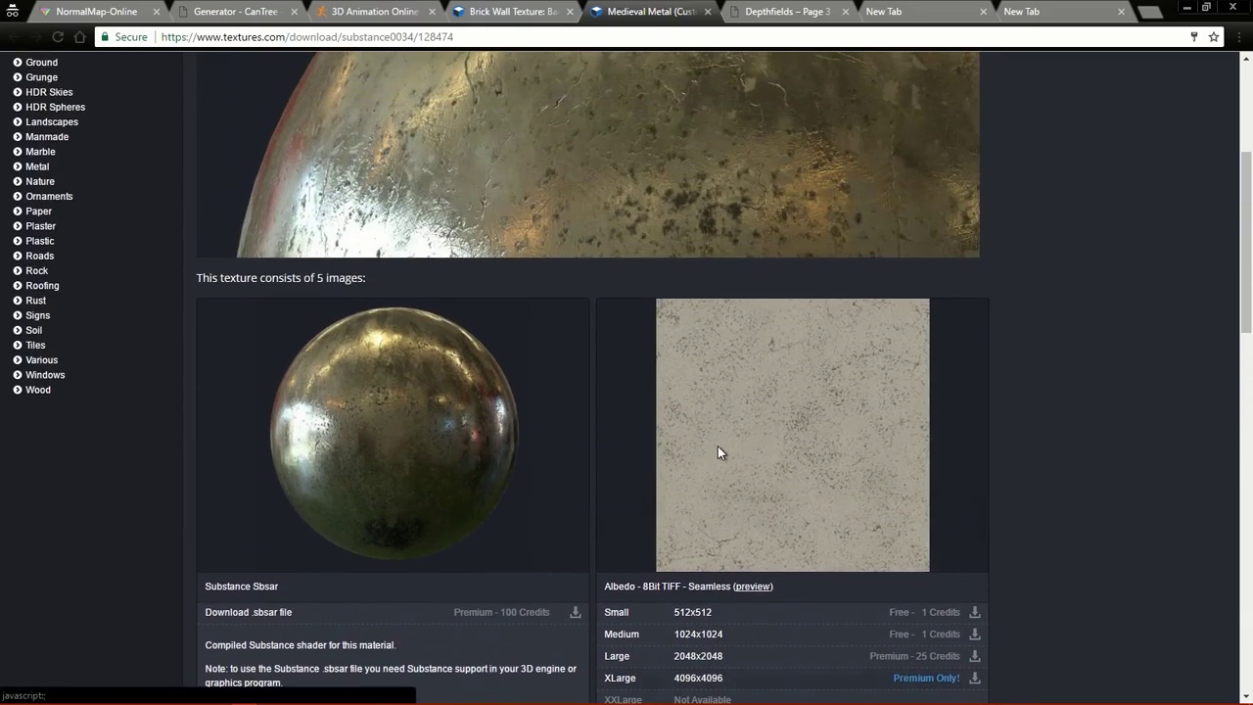
scroll(718, 452, "up", 2)
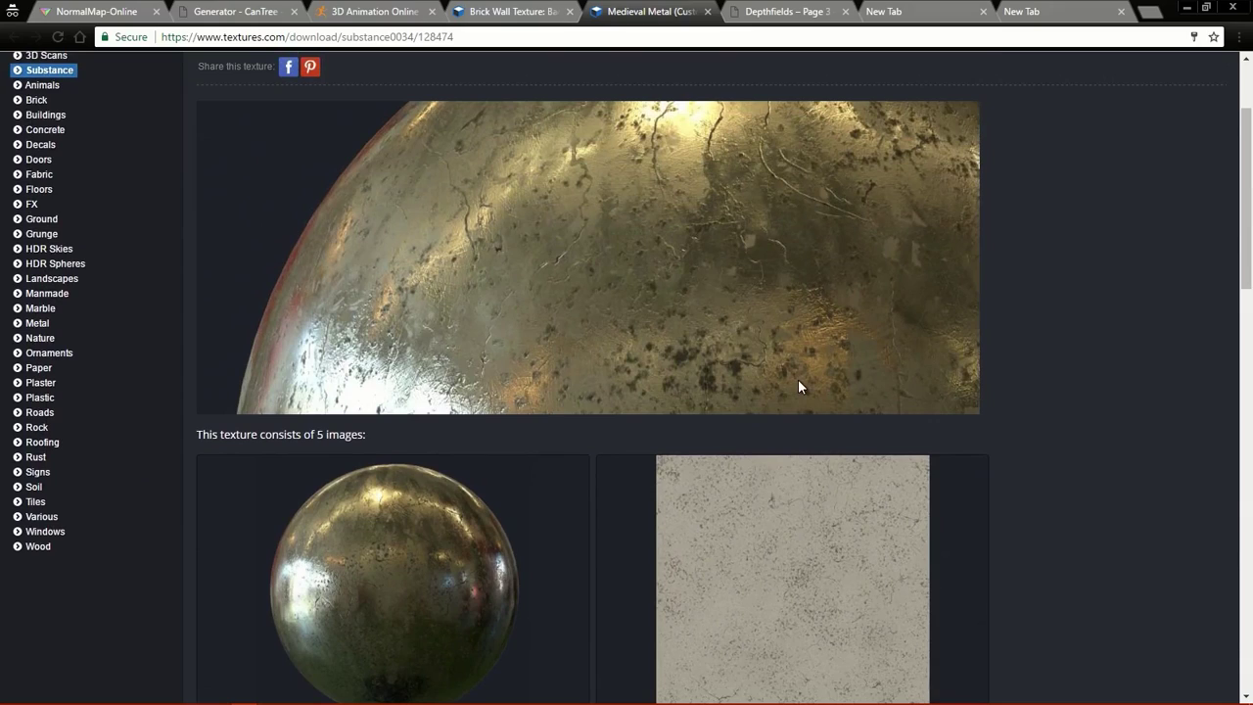
scroll(799, 386, "up", 2)
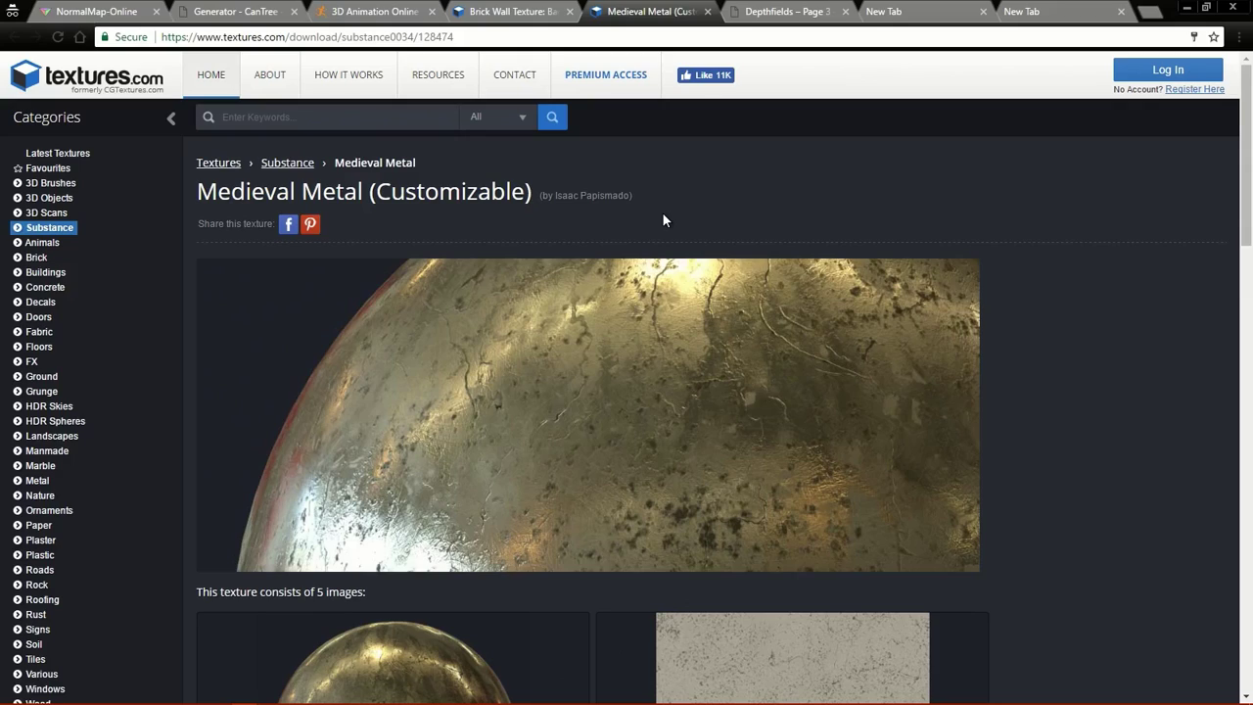
scroll(662, 220, "down", 8)
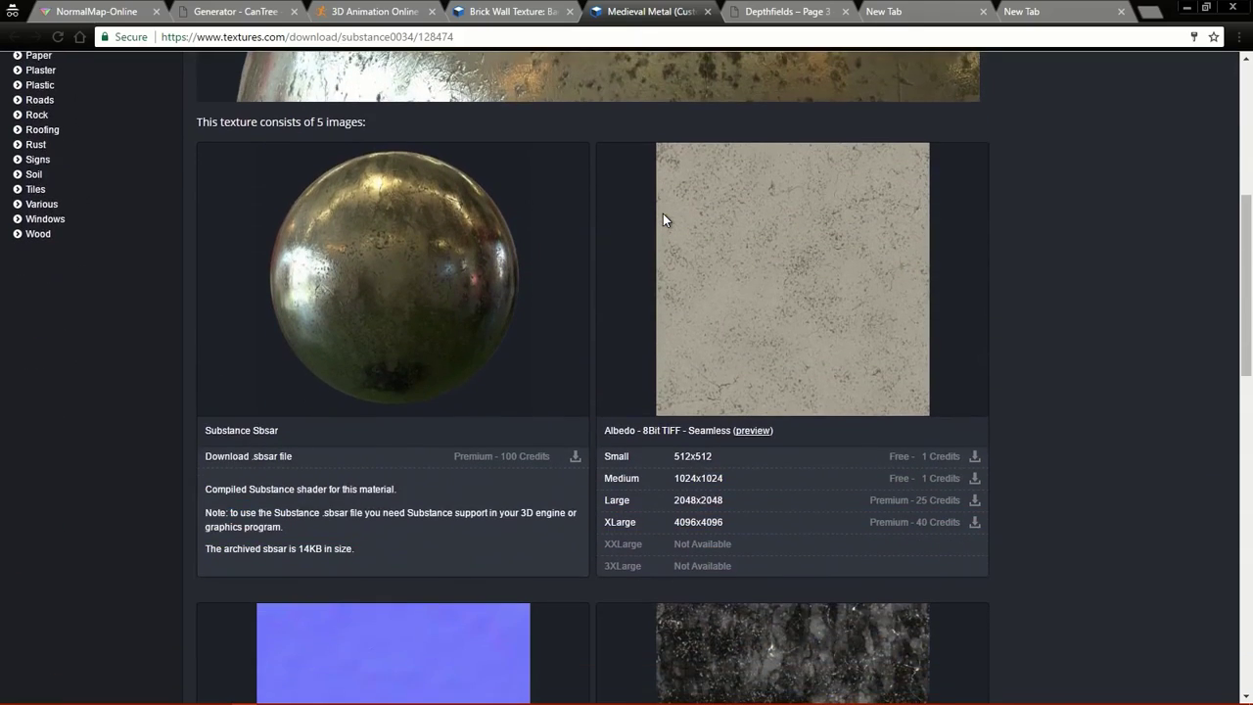
scroll(646, 293, "down", 4)
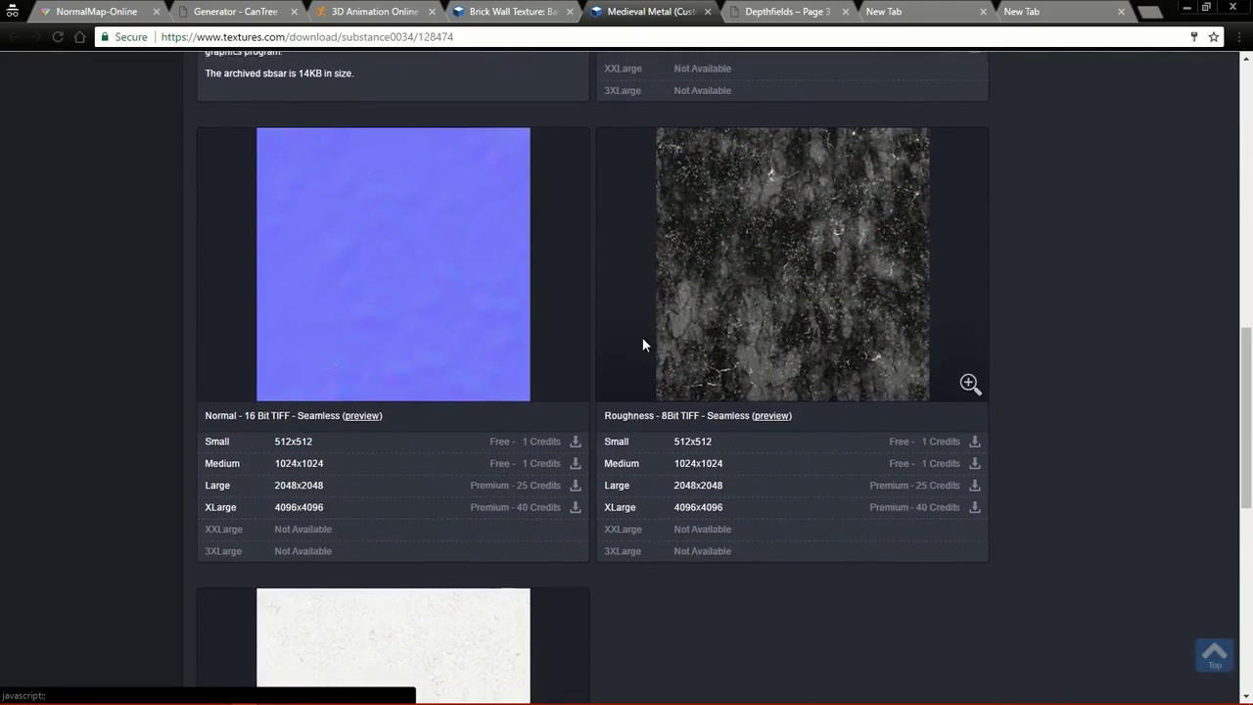
scroll(621, 316, "up", 3)
scroll(675, 313, "up", 2)
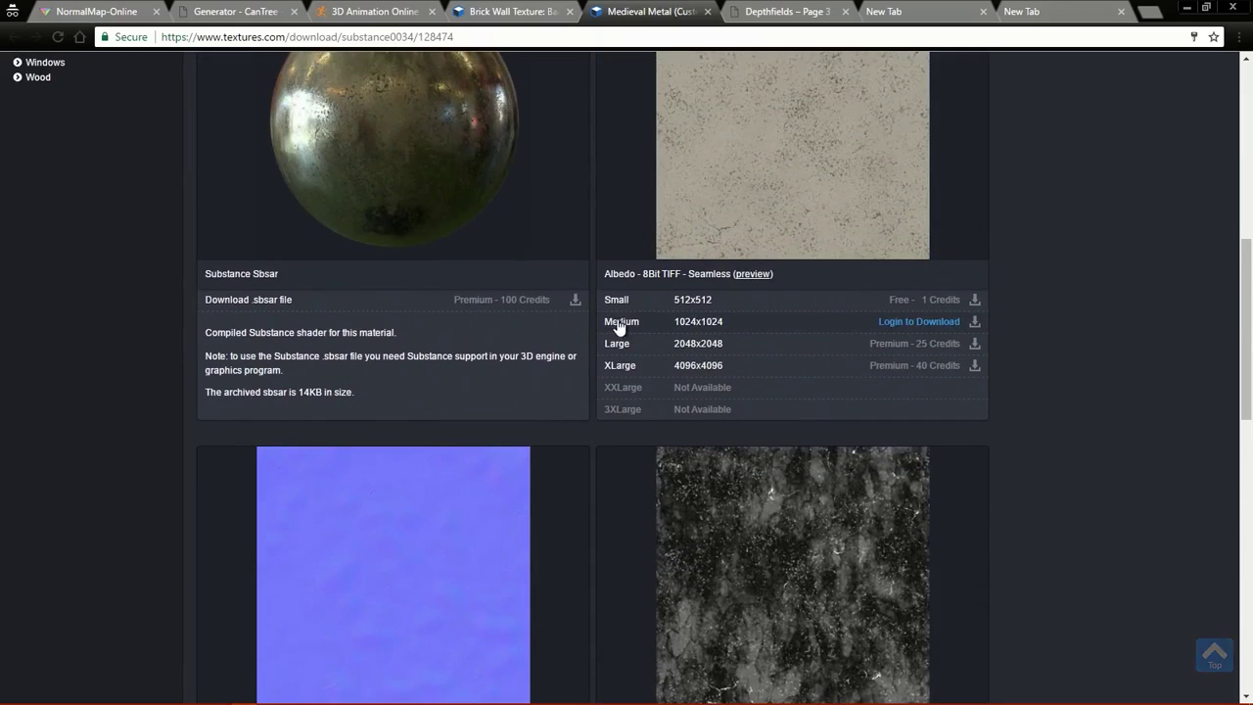
scroll(789, 277, "up", 3)
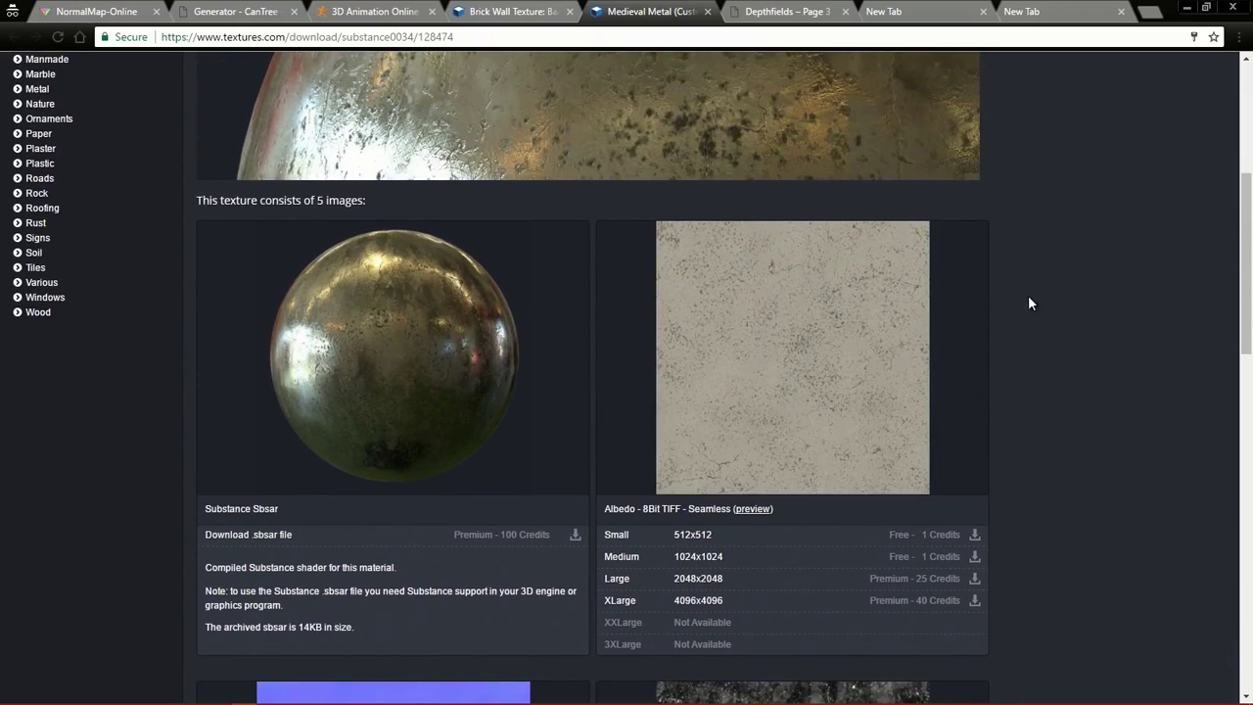
scroll(1020, 298, "down", 9)
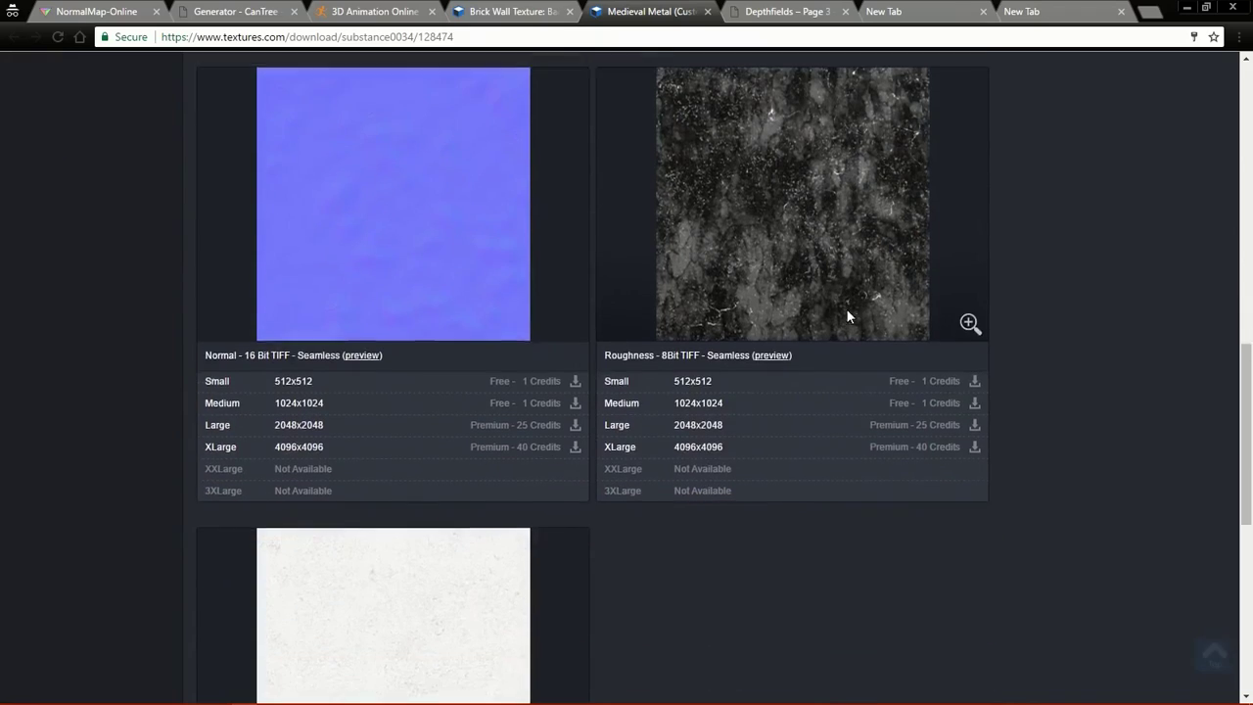
scroll(724, 328, "up", 2)
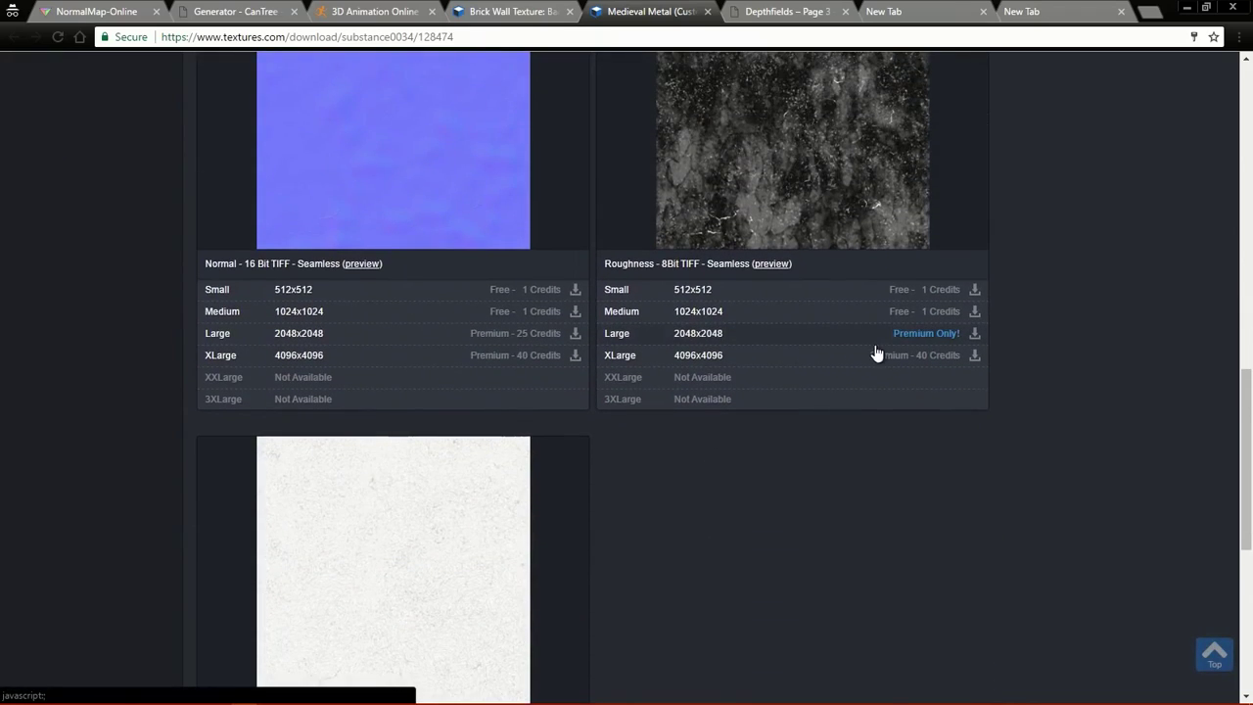
mouse_move(910, 311)
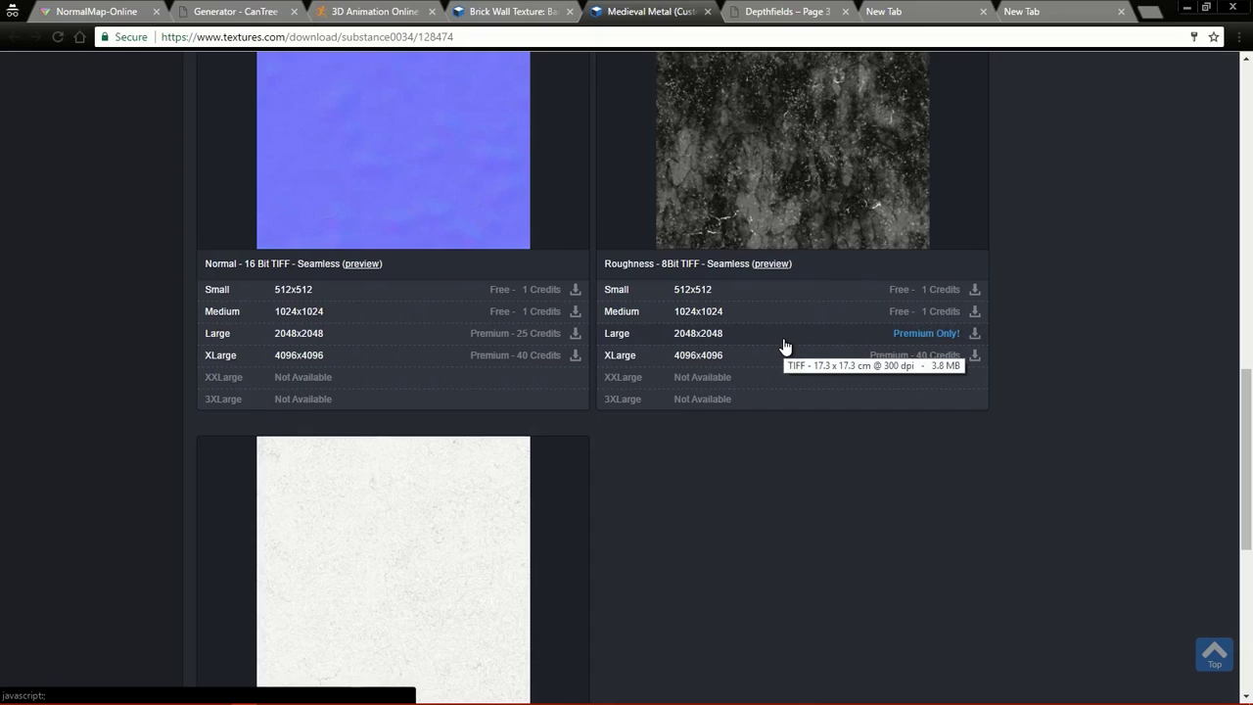
scroll(741, 347, "up", 6)
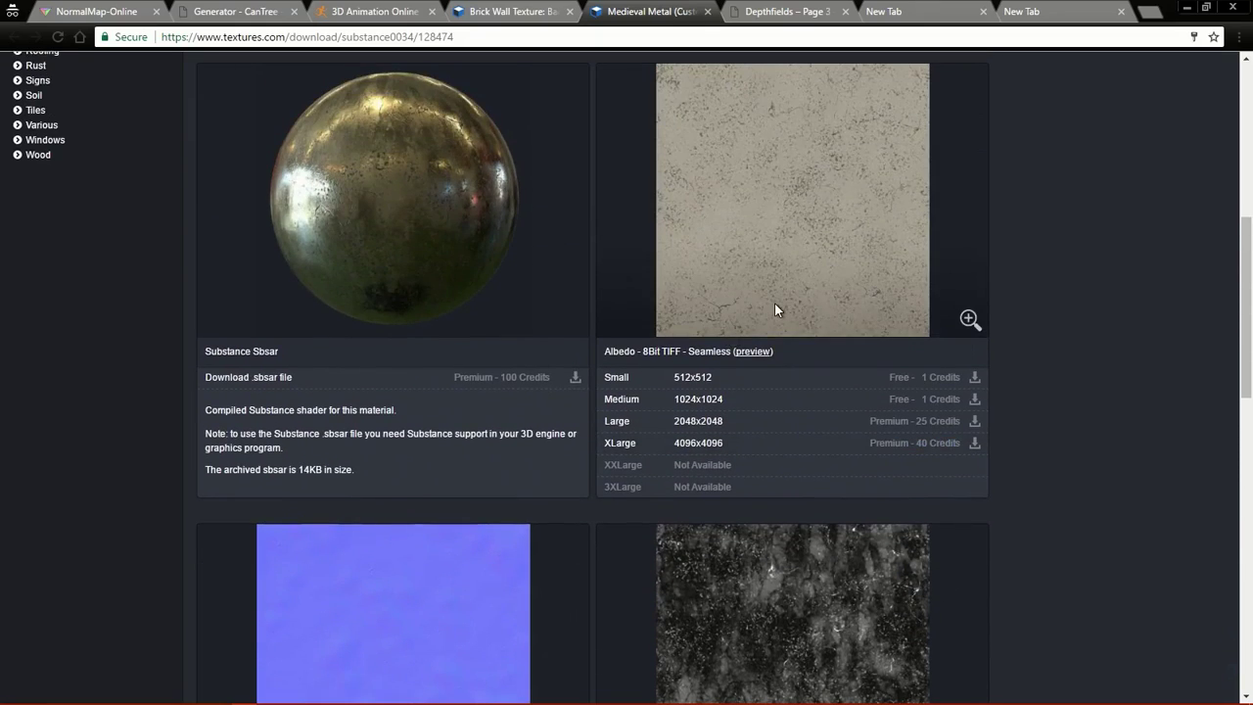
scroll(783, 299, "up", 3)
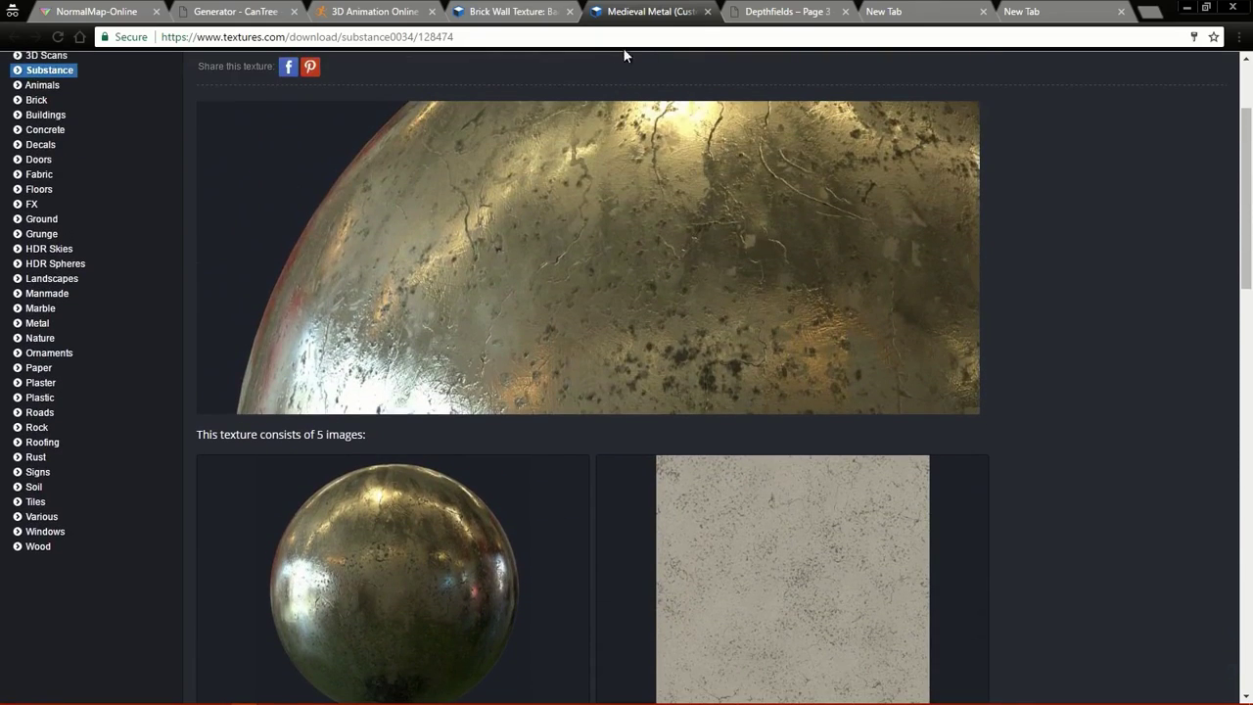
- Briefly revisit the Brick page, re-scroll the Medieval Metal downloads, then switch to Depthfields
left_click(489, 11)
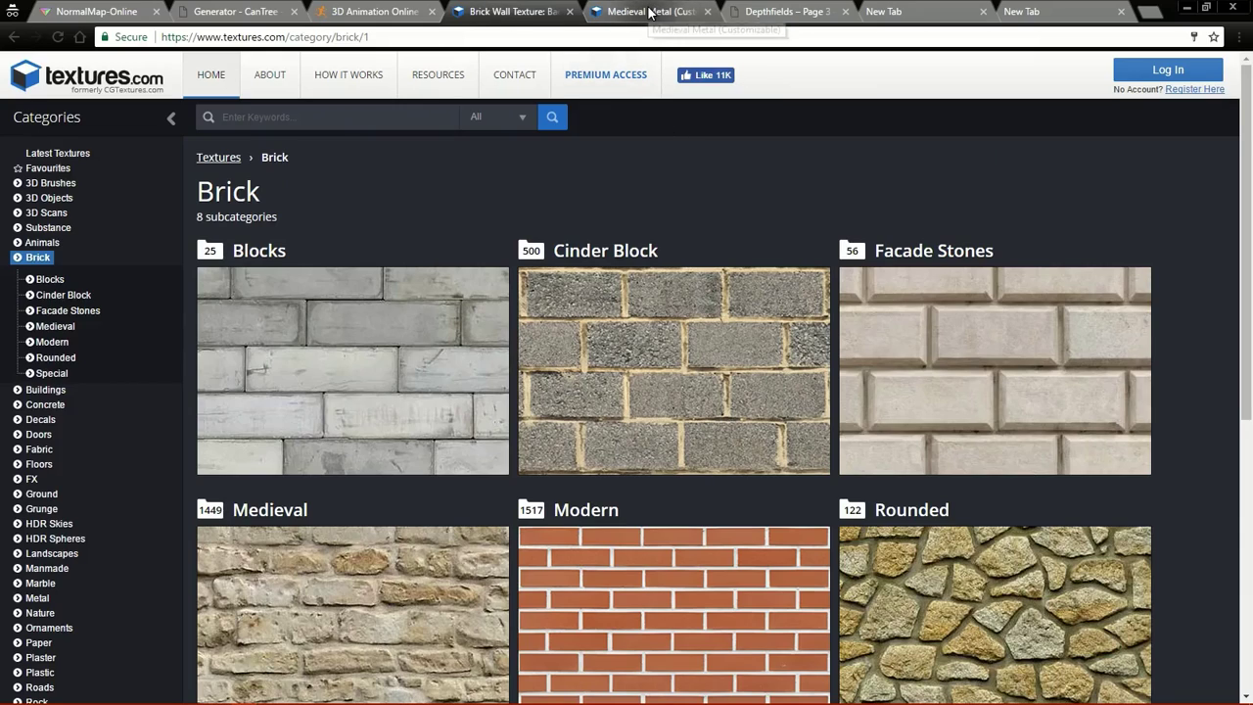
left_click(649, 12)
scroll(686, 245, "down", 5)
scroll(685, 293, "up", 3)
scroll(715, 303, "down", 2)
scroll(651, 313, "down", 2)
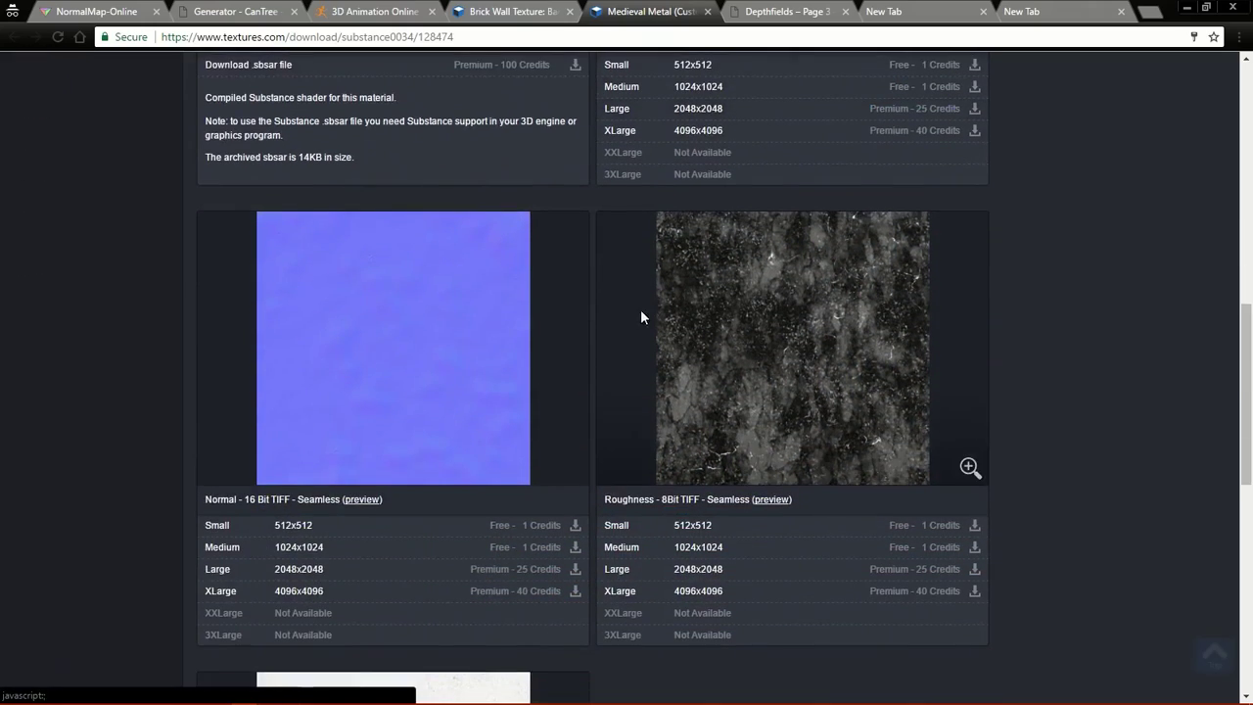
scroll(403, 359, "down", 4)
scroll(728, 299, "up", 3)
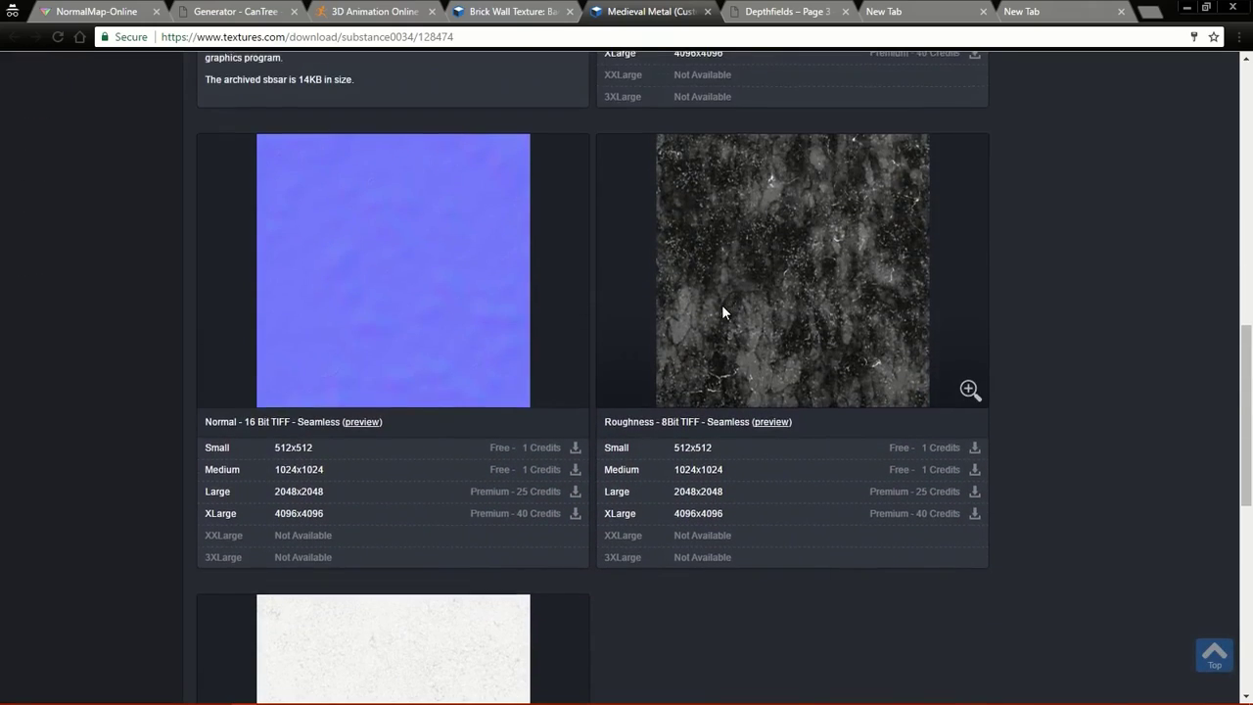
scroll(722, 311, "up", 4)
scroll(397, 400, "down", 2)
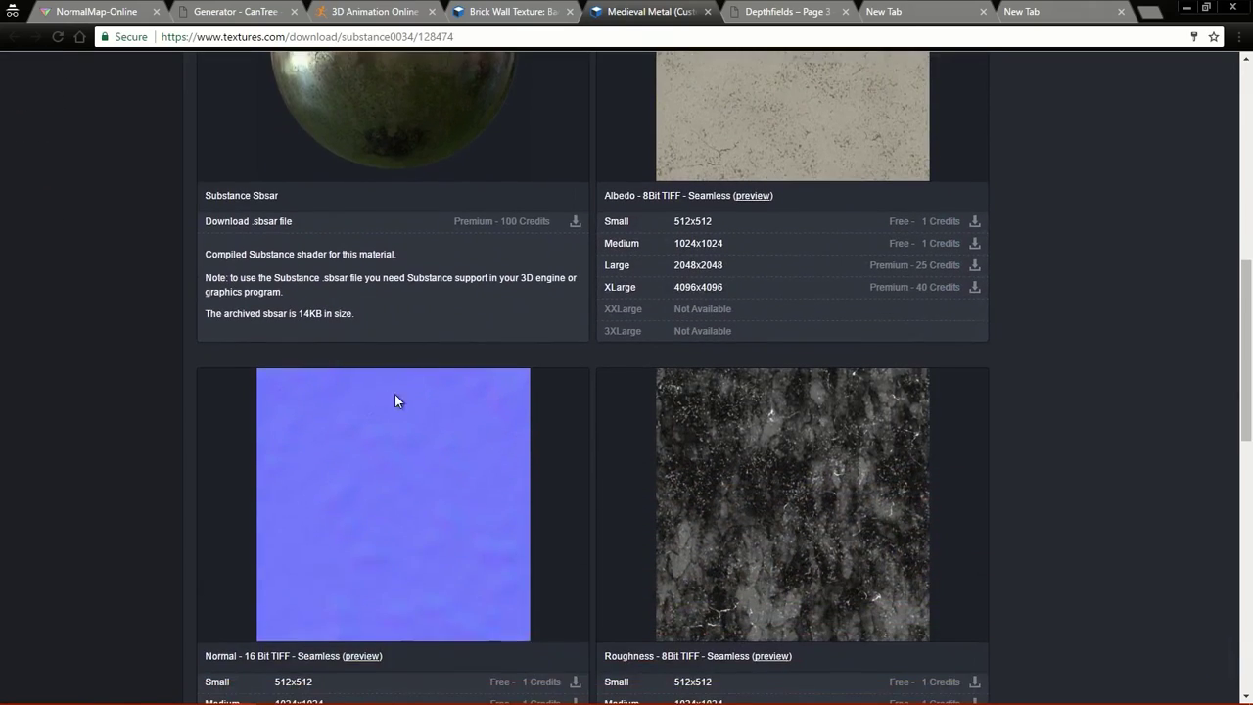
scroll(395, 401, "down", 6)
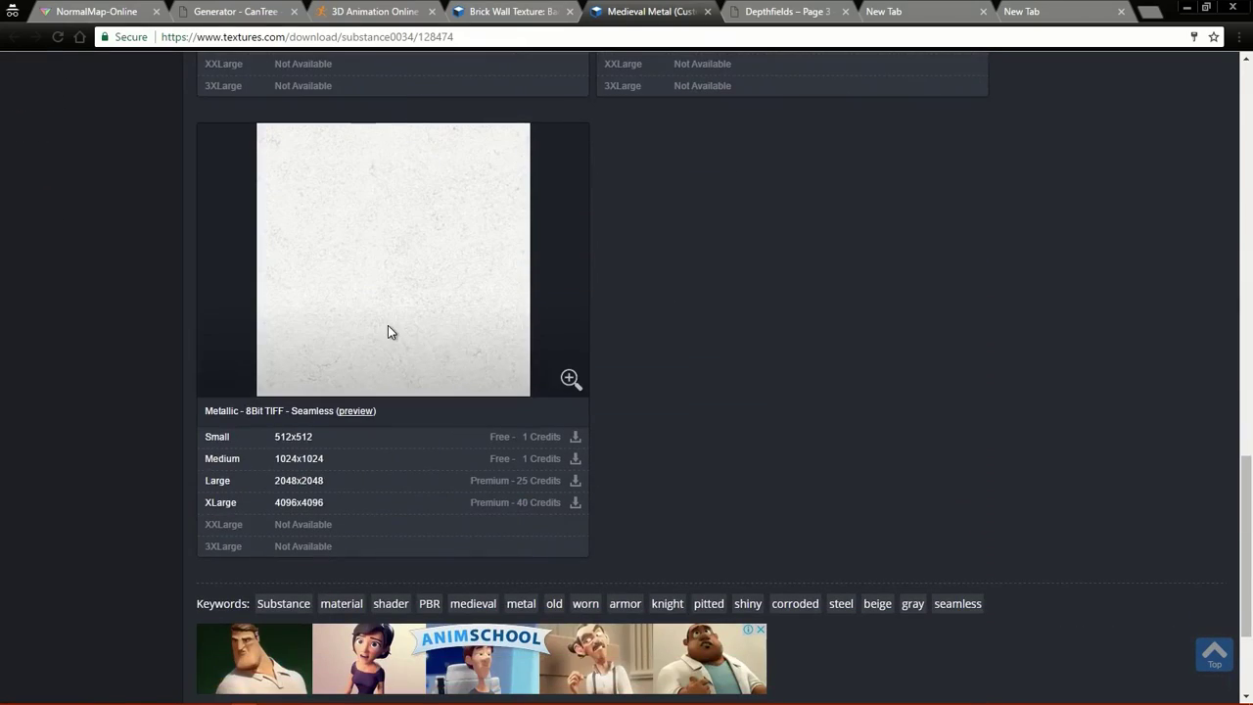
scroll(604, 312, "down", 2)
scroll(613, 319, "up", 6)
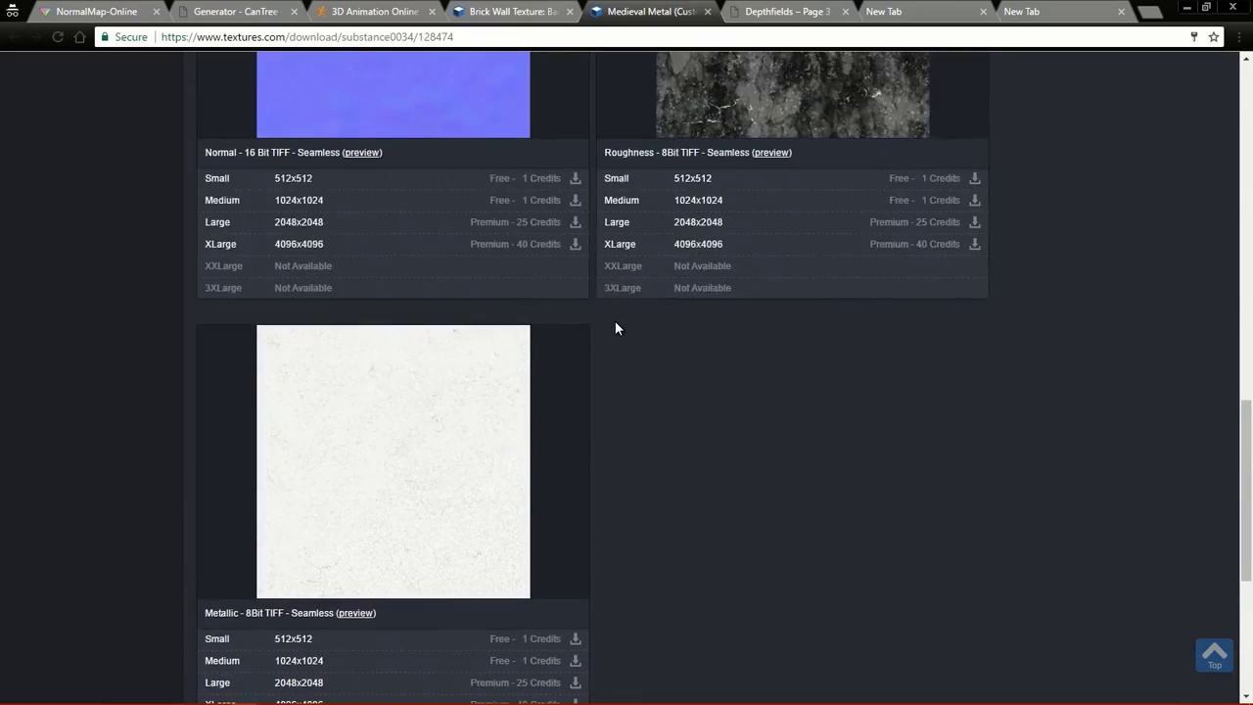
scroll(615, 333, "up", 5)
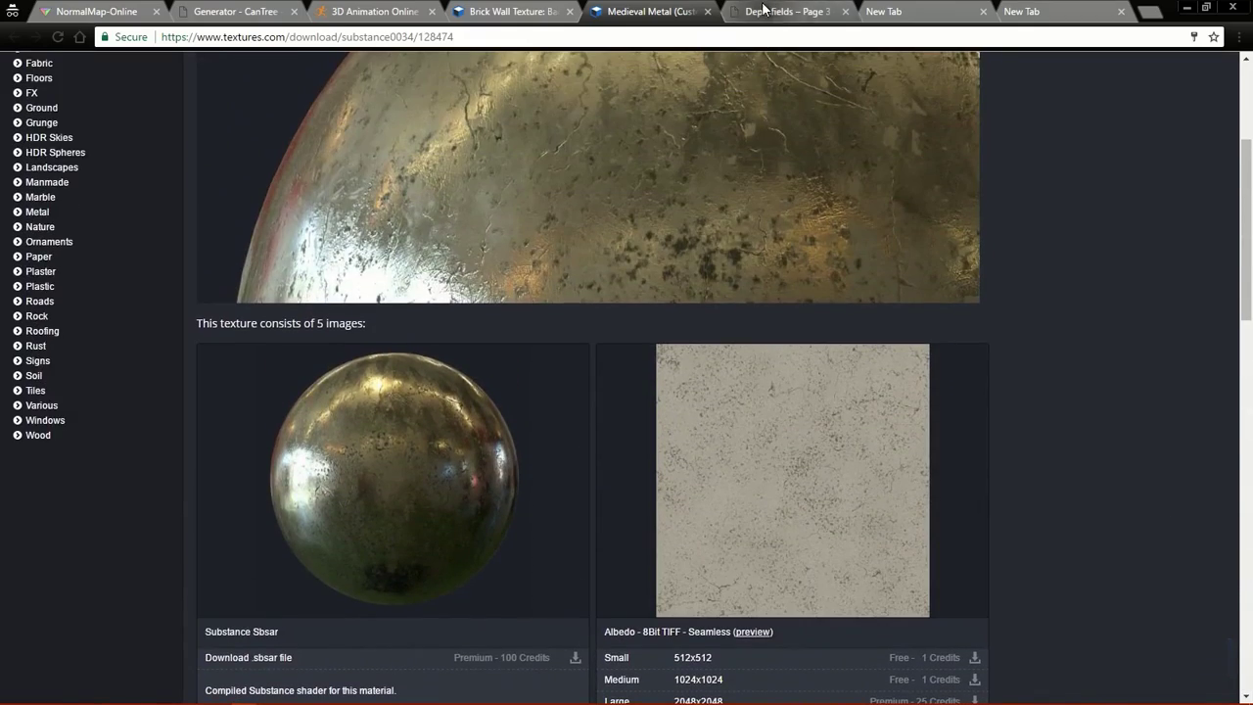
left_click(762, 11)
scroll(669, 327, "up", 10)
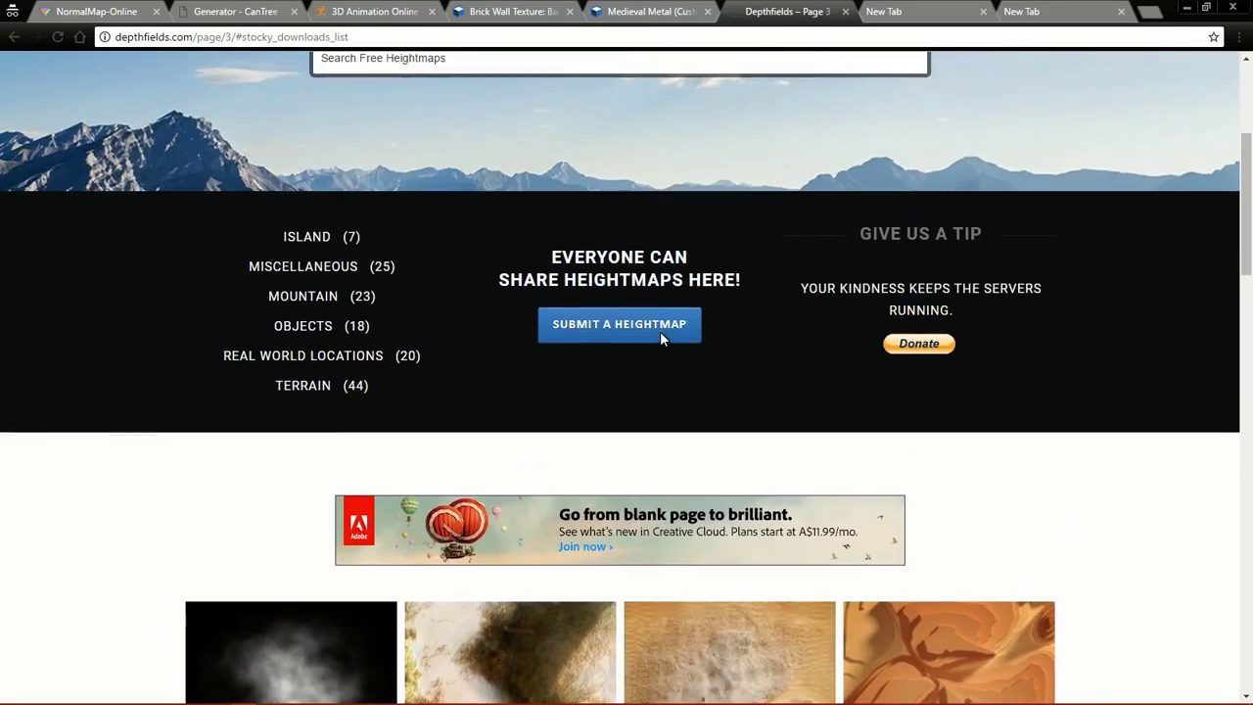
scroll(661, 338, "up", 3)
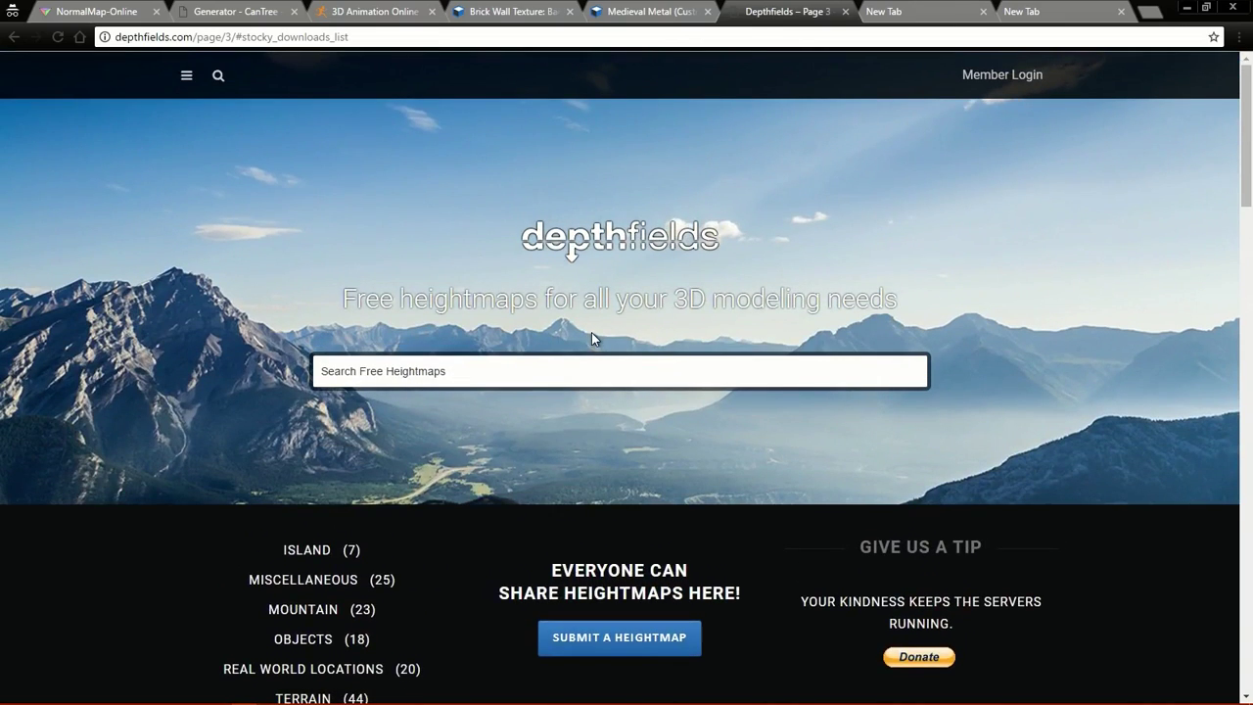
scroll(592, 338, "down", 3)
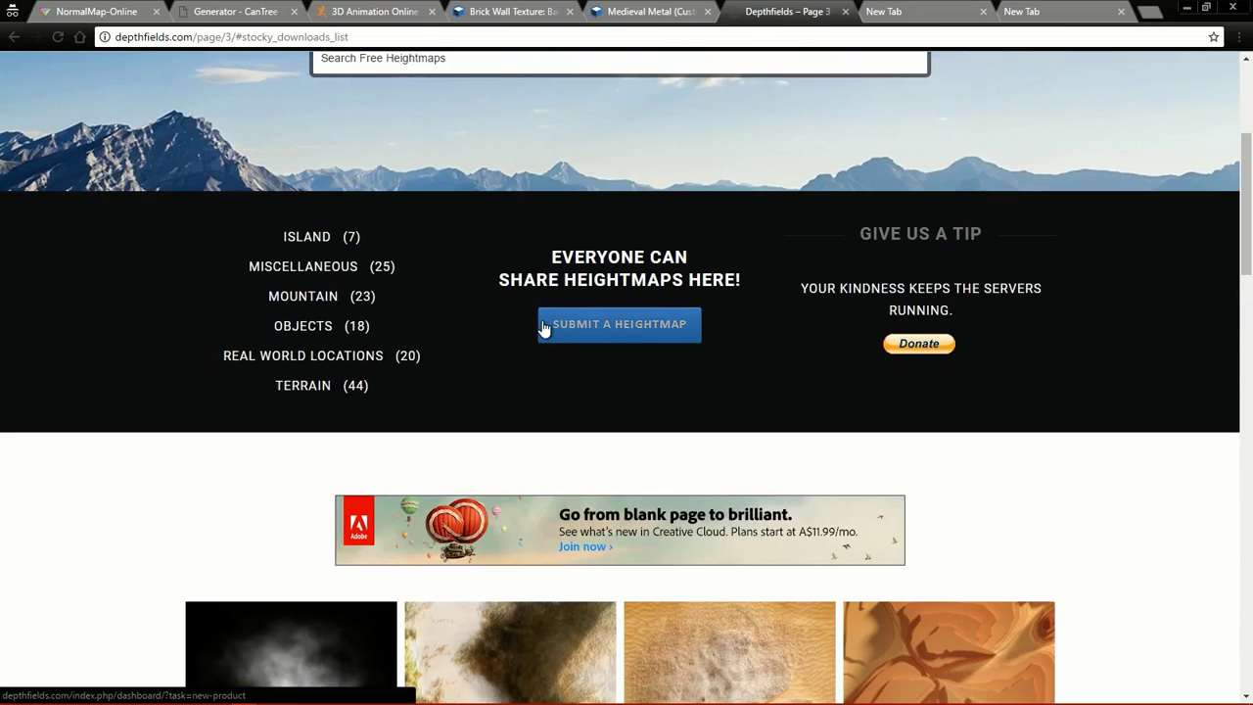
scroll(466, 330, "down", 2)
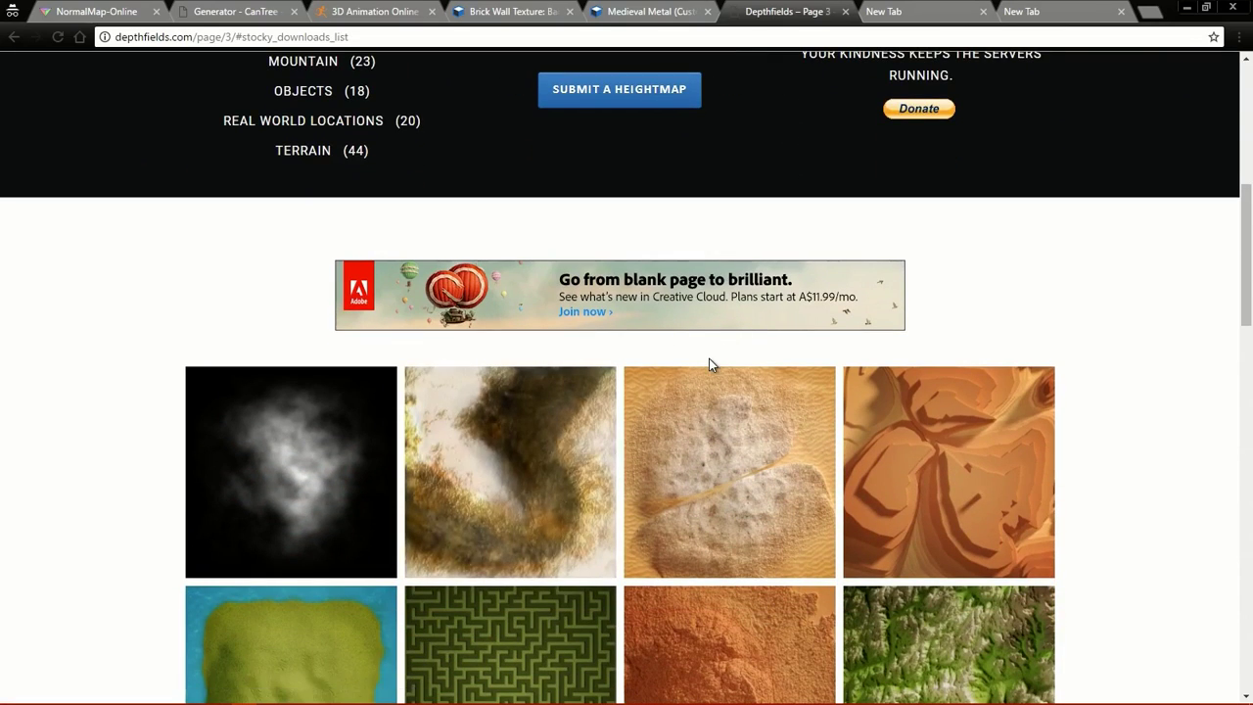
scroll(689, 359, "down", 2)
scroll(691, 359, "down", 2)
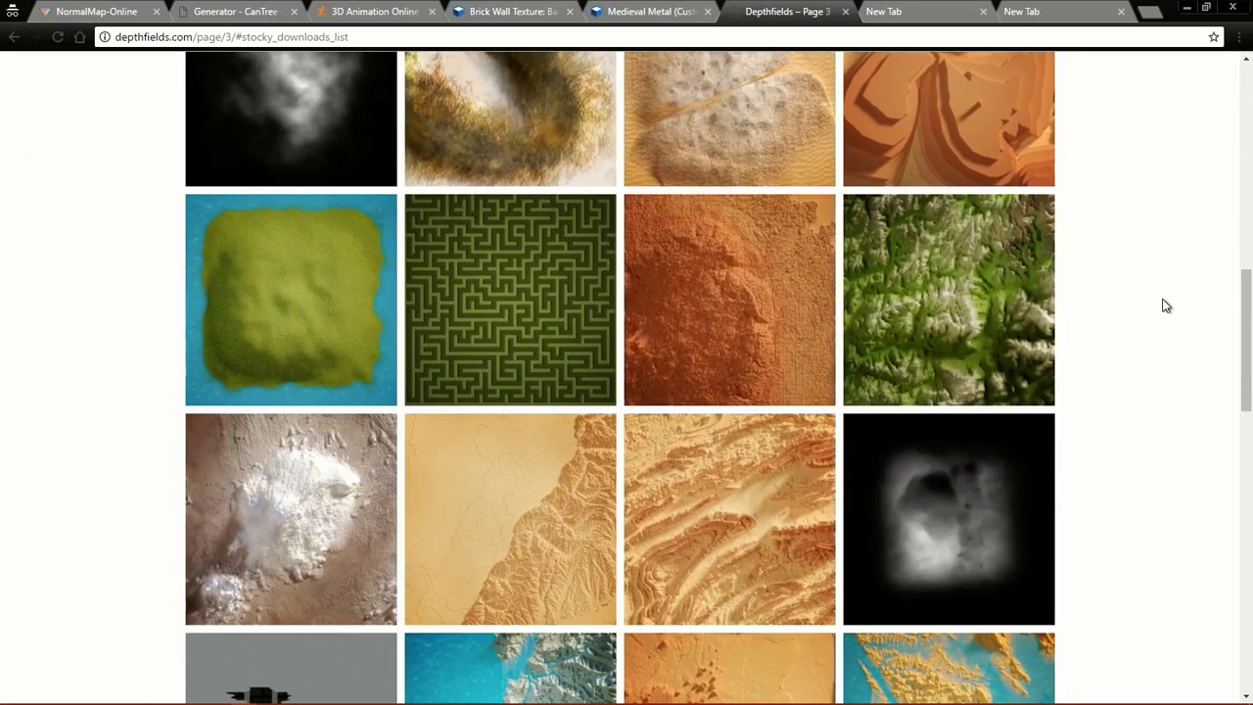
scroll(1076, 266, "up", 2)
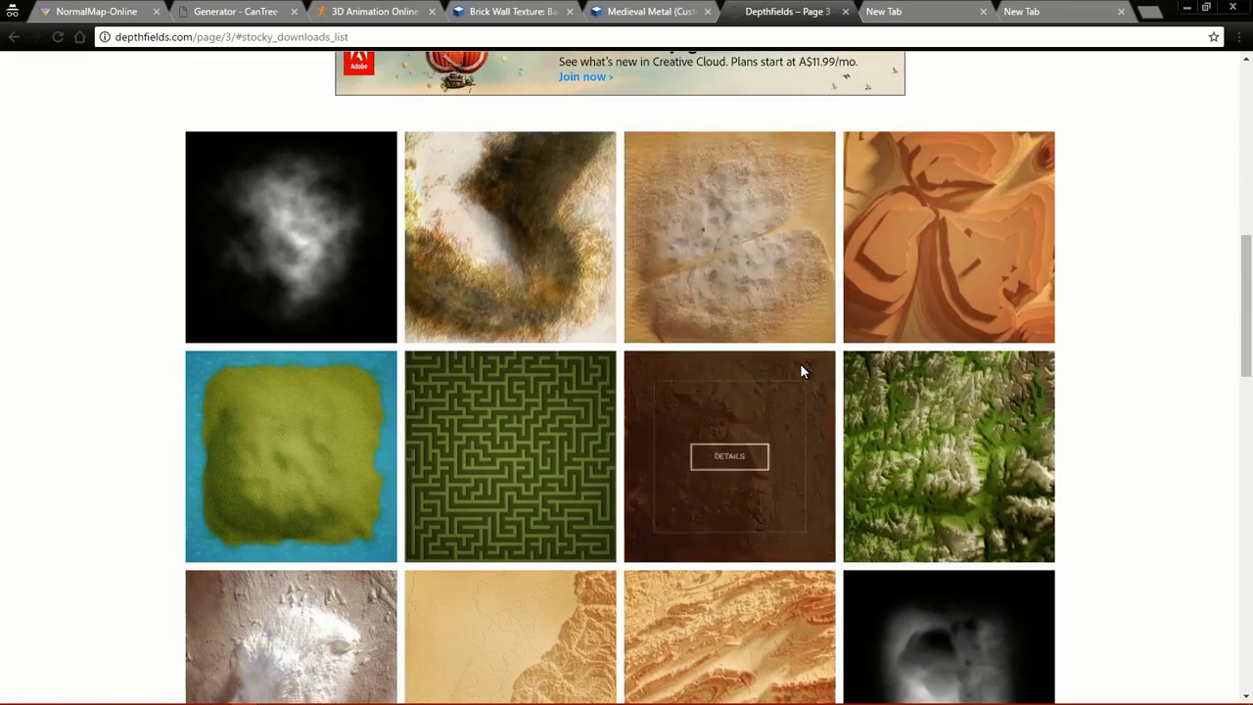
scroll(705, 381, "down", 2)
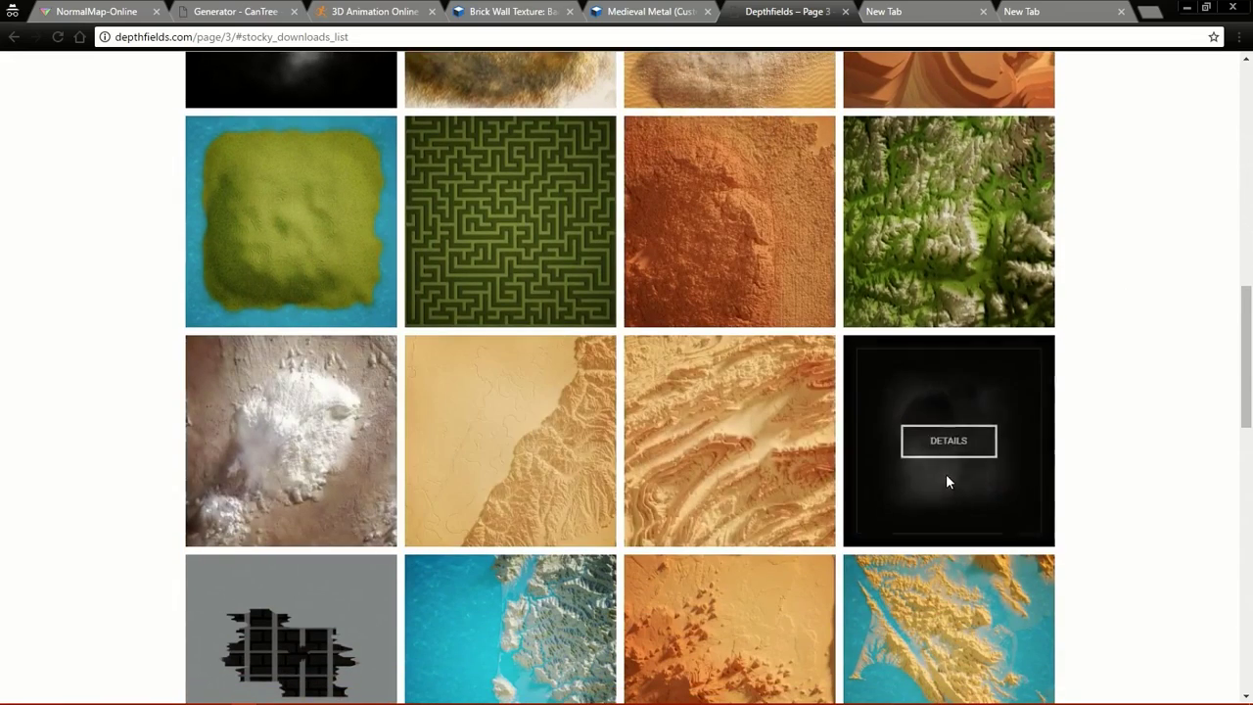
scroll(881, 479, "down", 2)
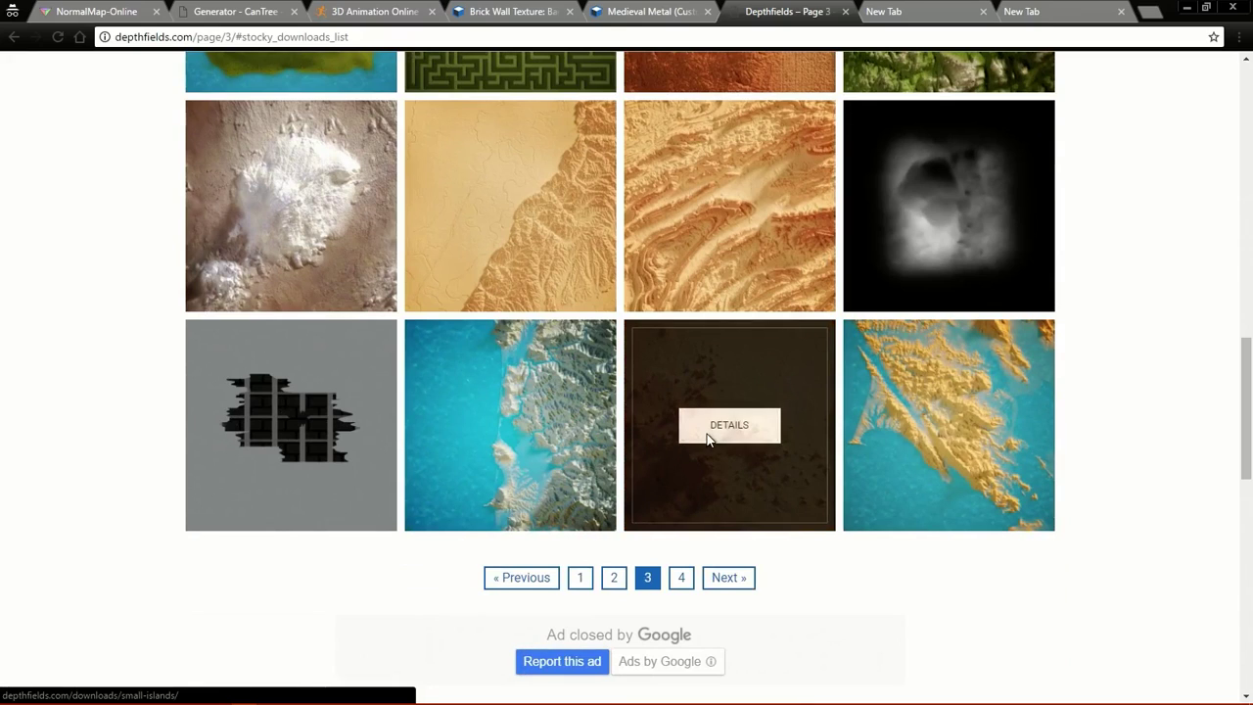
scroll(1070, 394, "up", 2)
scroll(1028, 390, "up", 3)
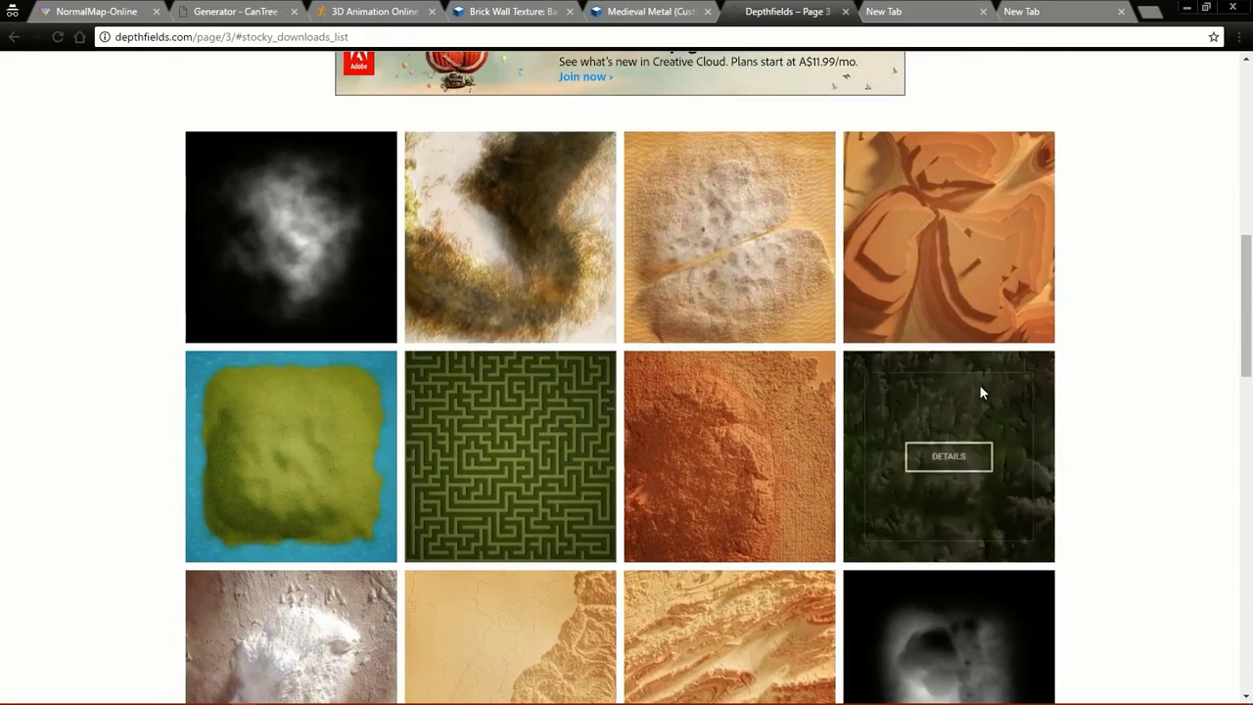
scroll(783, 279, "up", 2)
scroll(877, 286, "down", 2)
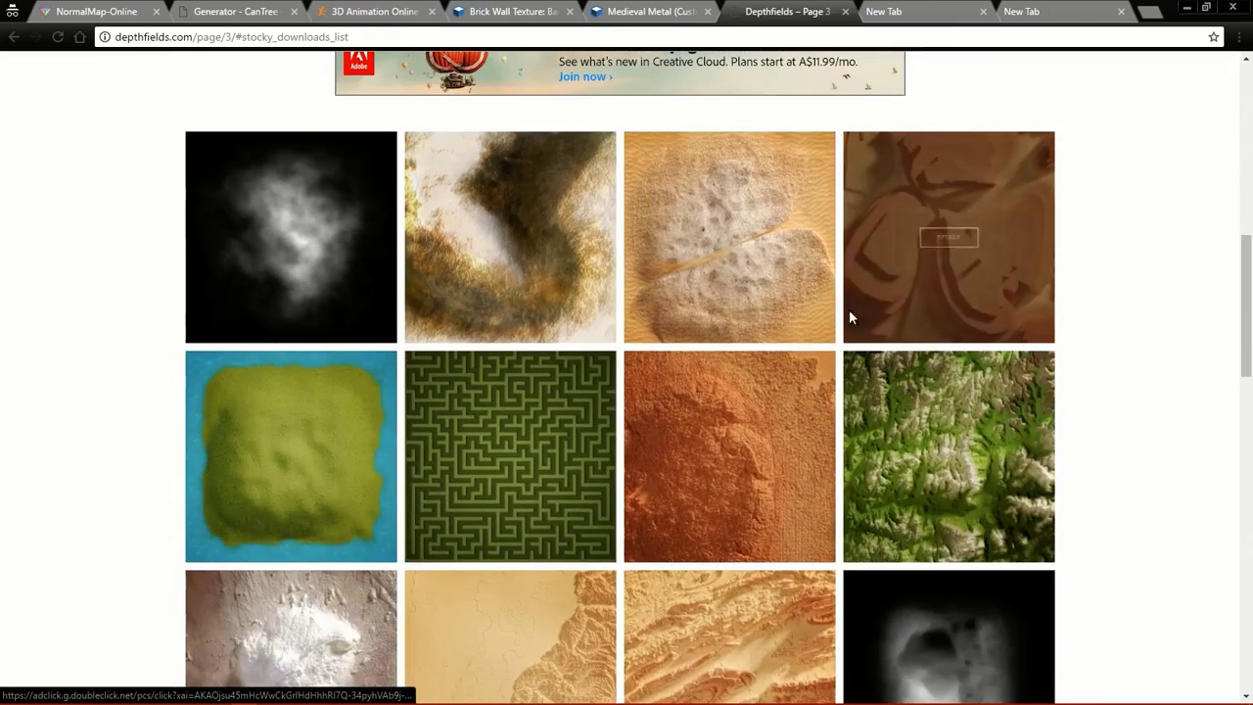